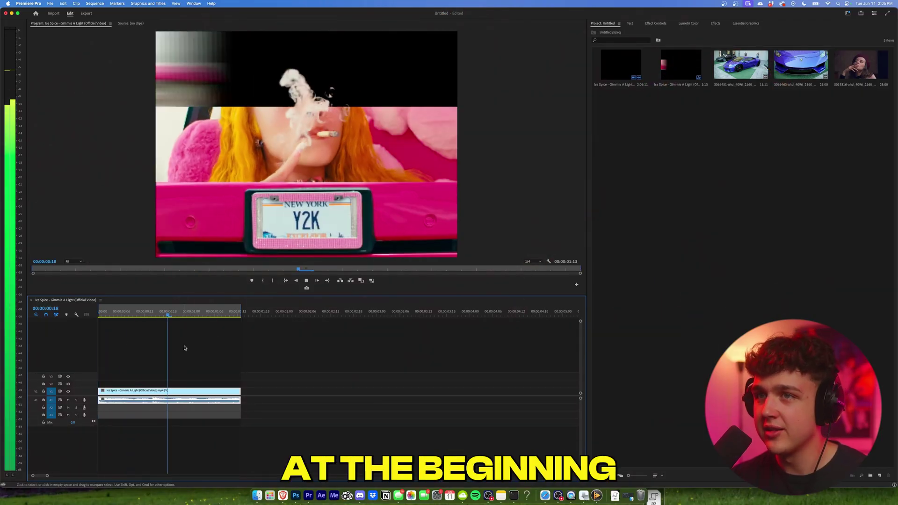
# Step: Play the opening of the reference clip and review how its three stacked strips are animated
pyautogui.click(130, 315)
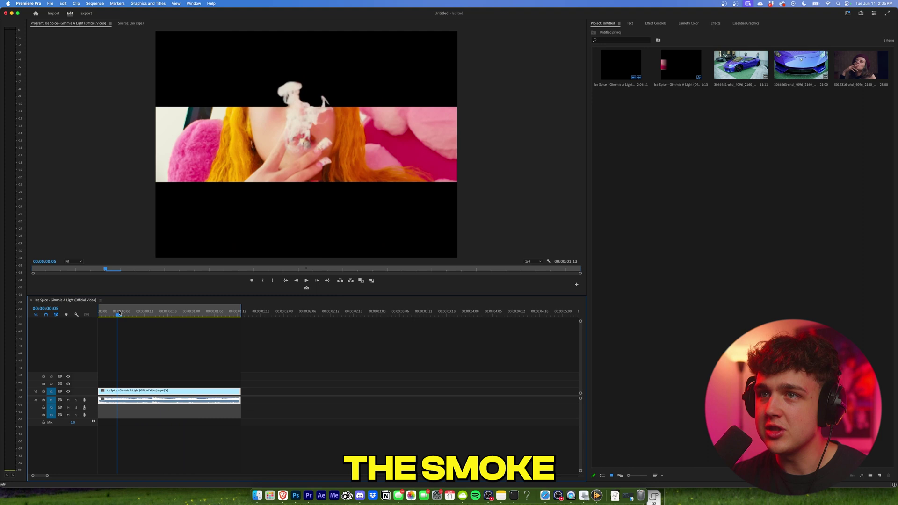
pyautogui.press('space')
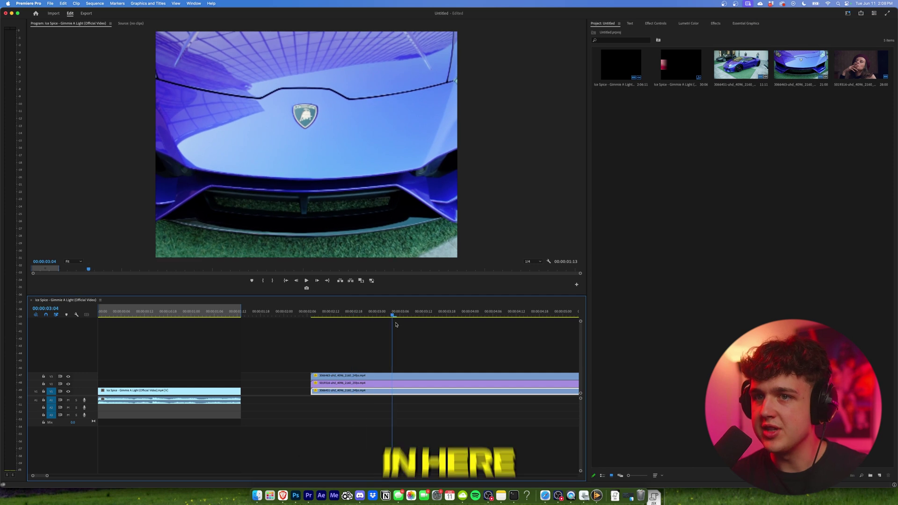
pyautogui.click(183, 314)
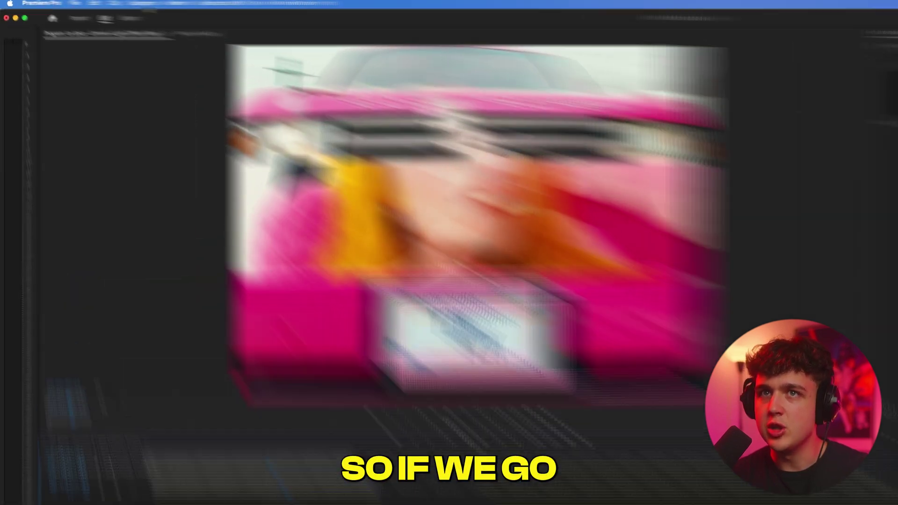
# Step: Check the frame size and timebase in the main sequence's settings and leave them as they are
pyautogui.click(95, 3)
pyautogui.click(107, 10)
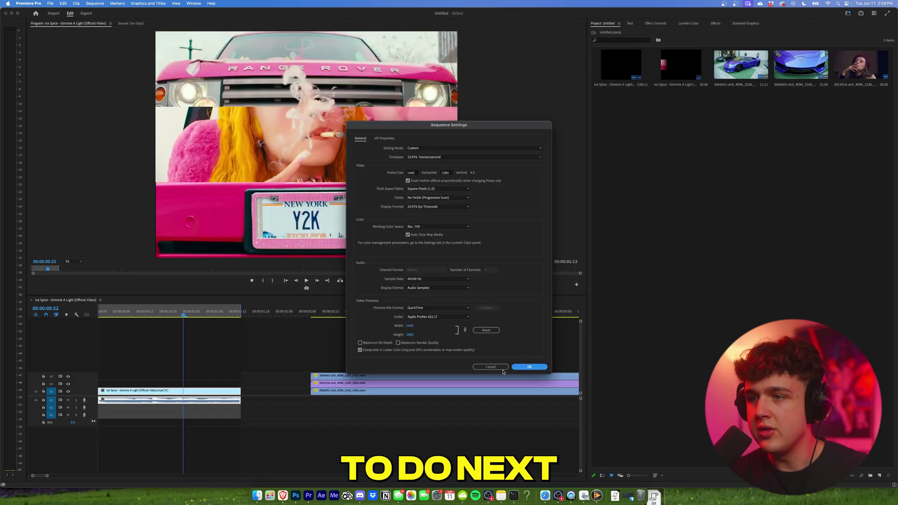
pyautogui.click(501, 368)
# Step: Nest the uppermost car clip under the name Nested Sequence 01
pyautogui.click(363, 377)
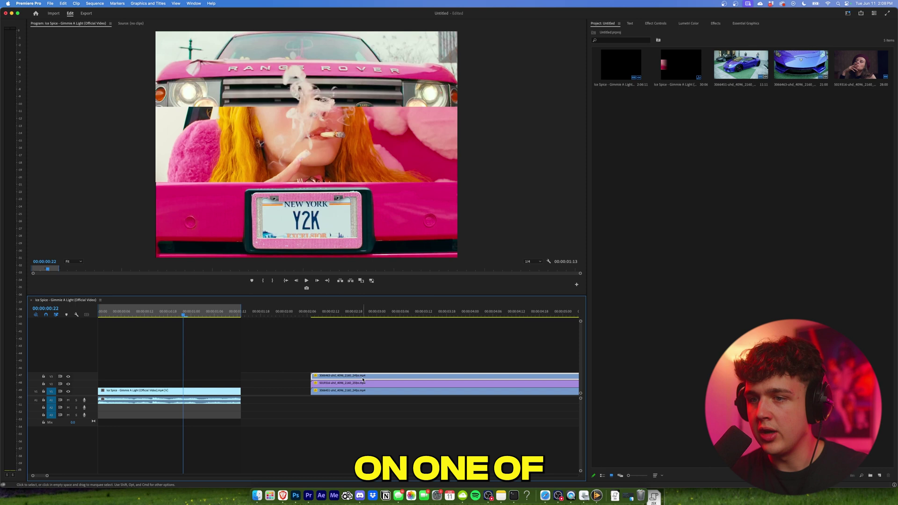
pyautogui.rightClick(363, 379)
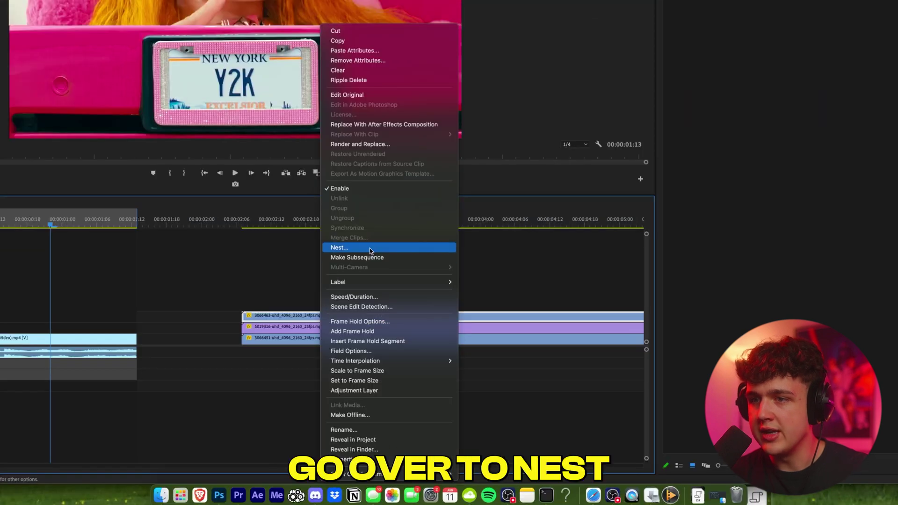
pyautogui.click(369, 248)
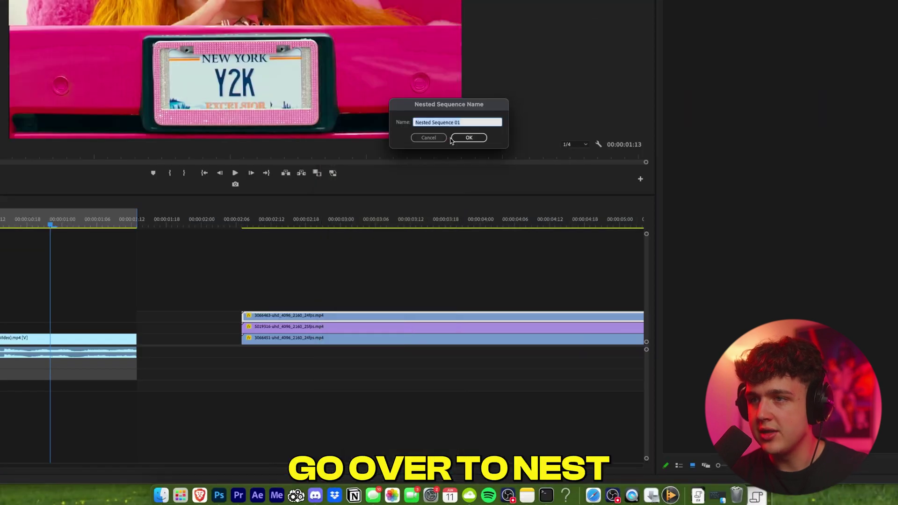
pyautogui.click(467, 139)
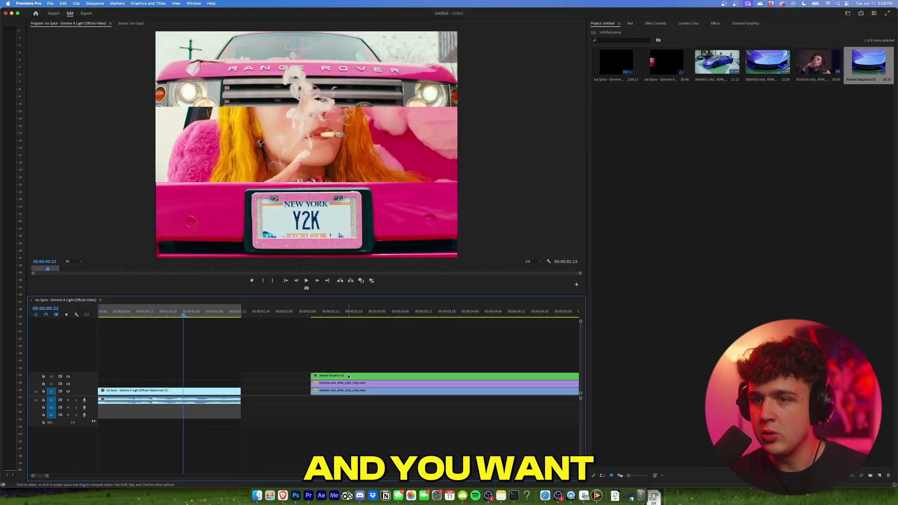
# Step: Open Nested Sequence 01, reduce its frame height to one third in the sequence settings, and return to the main sequence
pyautogui.doubleClick(348, 376)
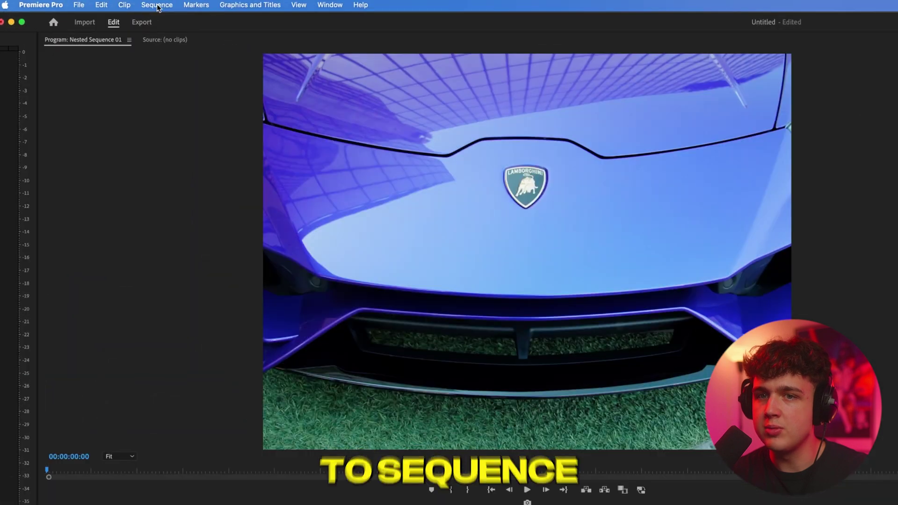
pyautogui.click(95, 5)
pyautogui.click(160, 24)
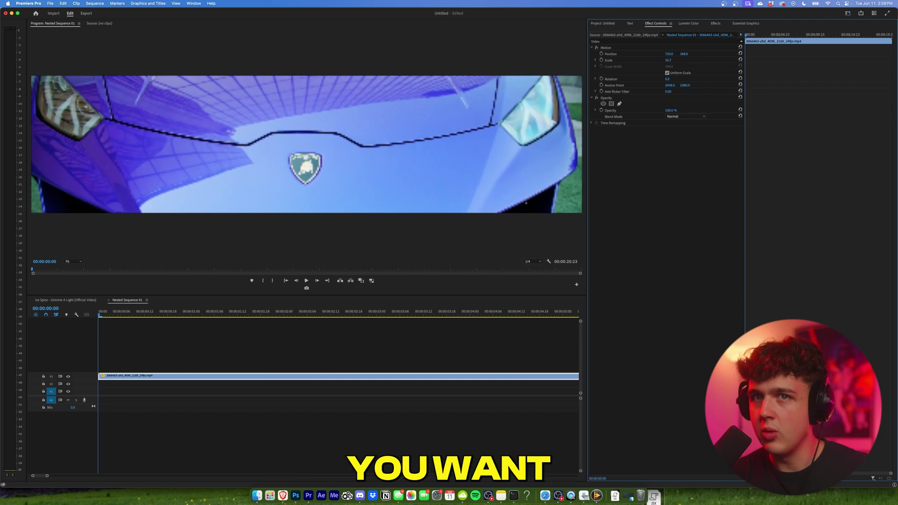
pyautogui.click(85, 300)
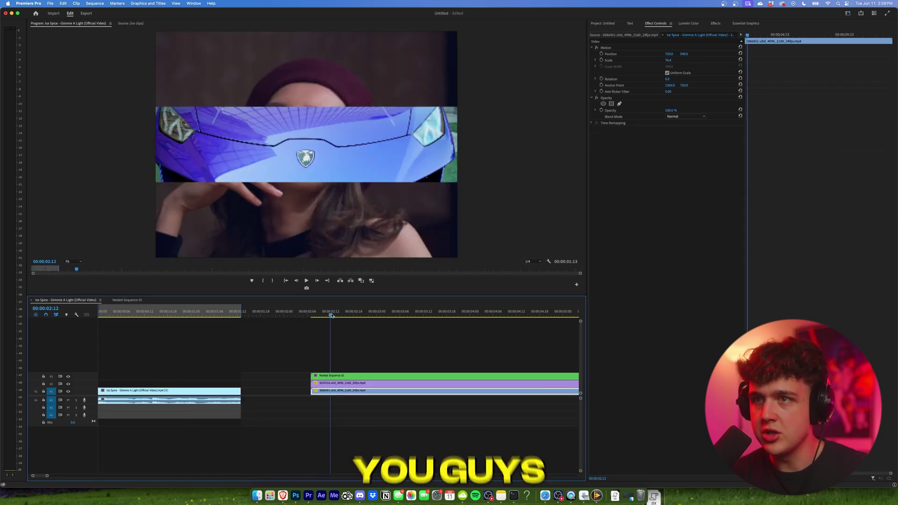
# Step: Try moving the nested car strip upward in the frame and undo the move
pyautogui.click(379, 375)
pyautogui.moveTo(684, 54); pyautogui.dragTo(510, 54)
pyautogui.press('super+z')
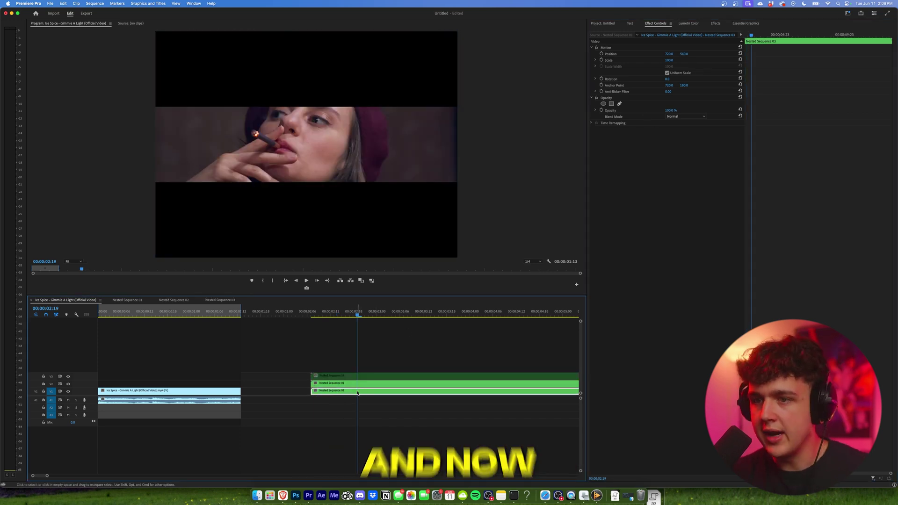
# Step: Disable the three nested clips one by one to check each strip, and enable them all again
pyautogui.click(365, 375)
pyautogui.press('shift+super+e')
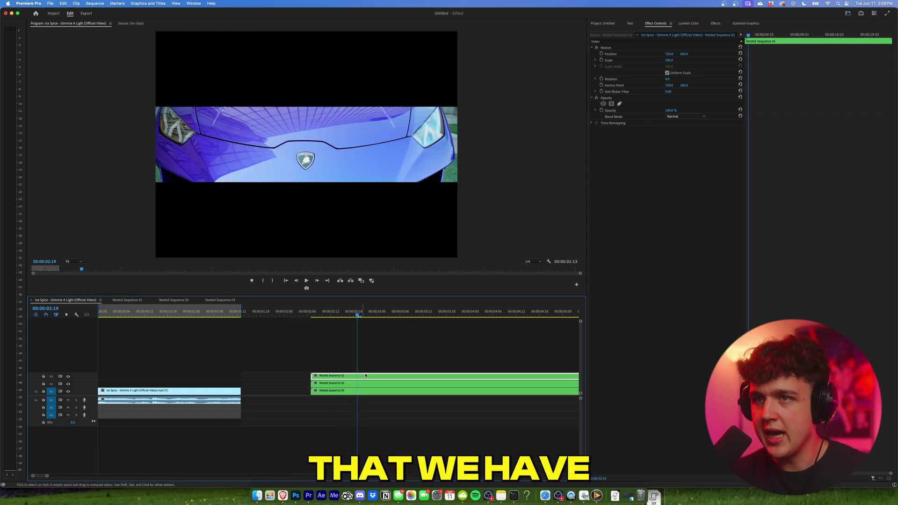
pyautogui.press('shift+super+e')
pyautogui.click(370, 384)
pyautogui.press('shift+super+e')
pyautogui.click(369, 390)
pyautogui.press('shift+super+e')
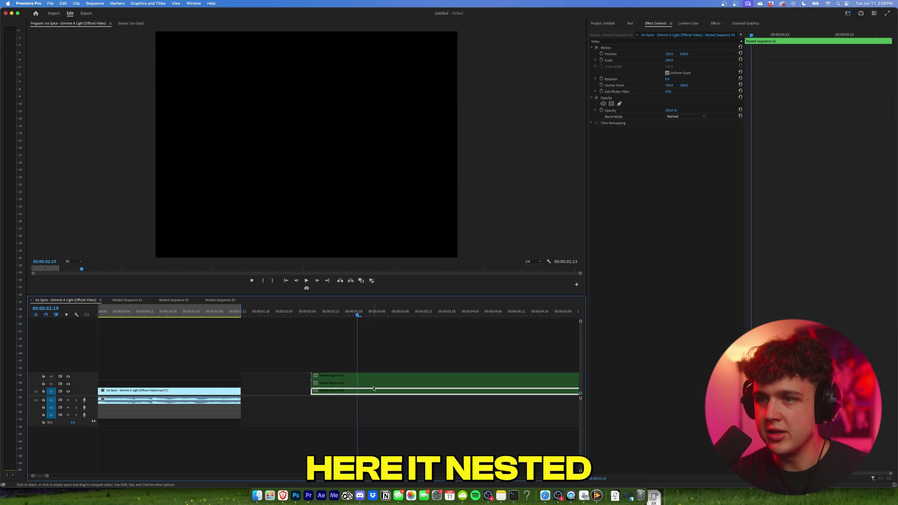
pyautogui.press('shift+super+e')
pyautogui.click(372, 383)
pyautogui.press('shift+super+e')
pyautogui.click(374, 377)
pyautogui.press('shift+super+e')
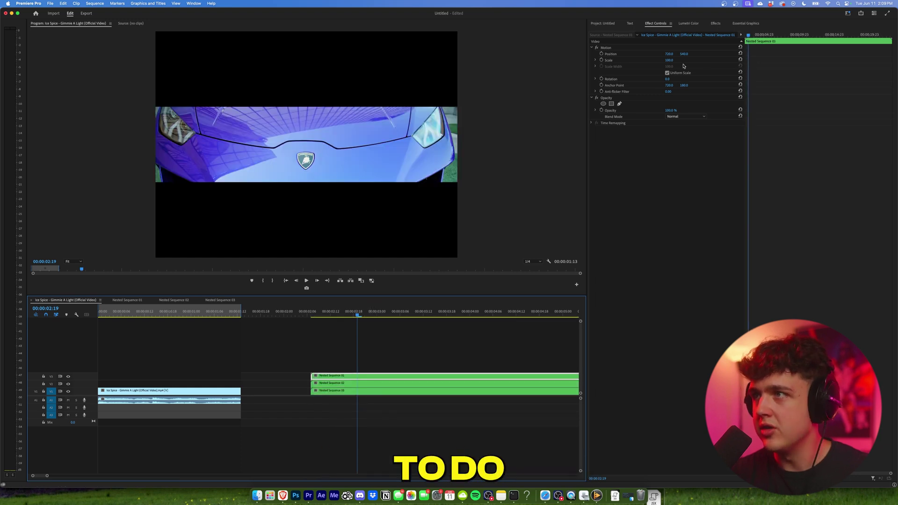
# Step: Move Nested Sequence 01 up to fill the frame's top third and set Nested Sequence 03's vertical position to 900
pyautogui.moveTo(684, 54); pyautogui.dragTo(566, 53)
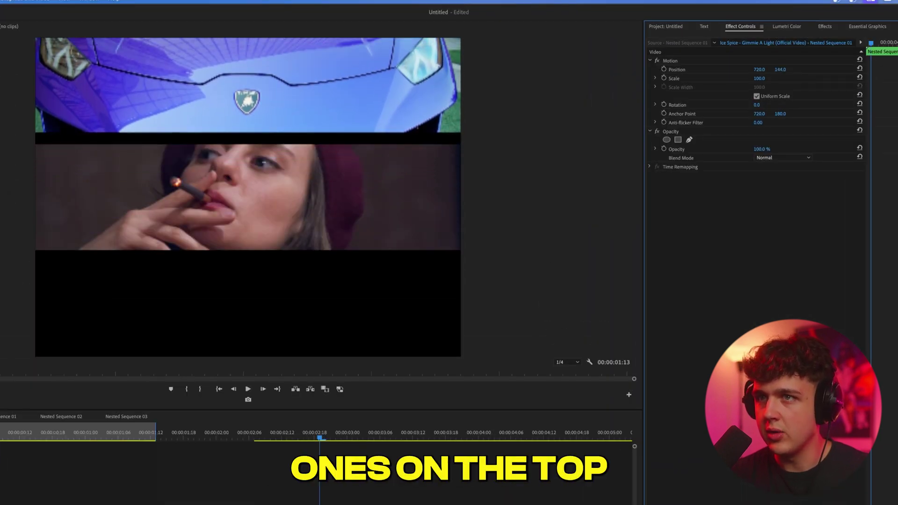
pyautogui.moveTo(780, 69)
pyautogui.mouseDown()
pyautogui.moveTo(888, 69)
pyautogui.moveTo(765, 69)
pyautogui.mouseUp()
pyautogui.click(433, 490)
# Step: Play back the three nested clips to check the stacked strip layout
pyautogui.click(267, 436)
pyautogui.moveTo(268, 434); pyautogui.dragTo(229, 436)
pyautogui.press('-')
pyautogui.press('space')
pyautogui.press('-')
pyautogui.press('-')
pyautogui.press('-')
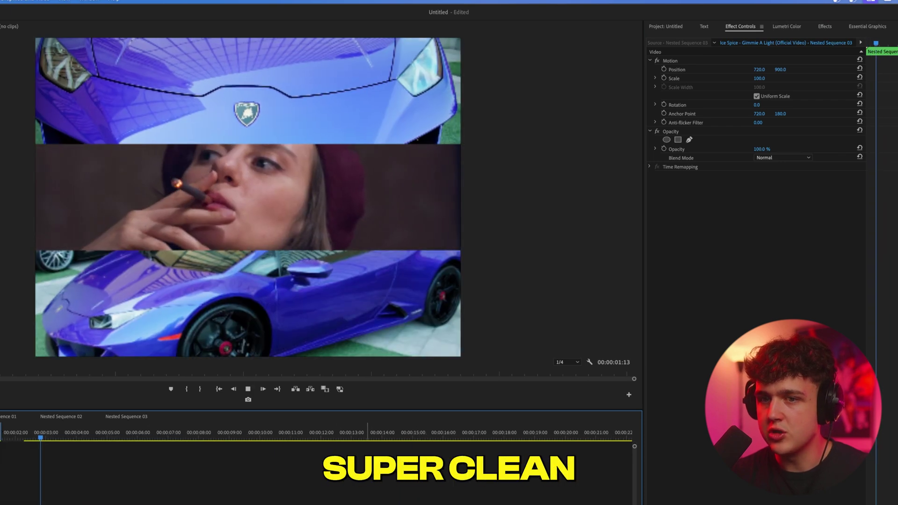
pyautogui.press('=')
pyautogui.press('space')
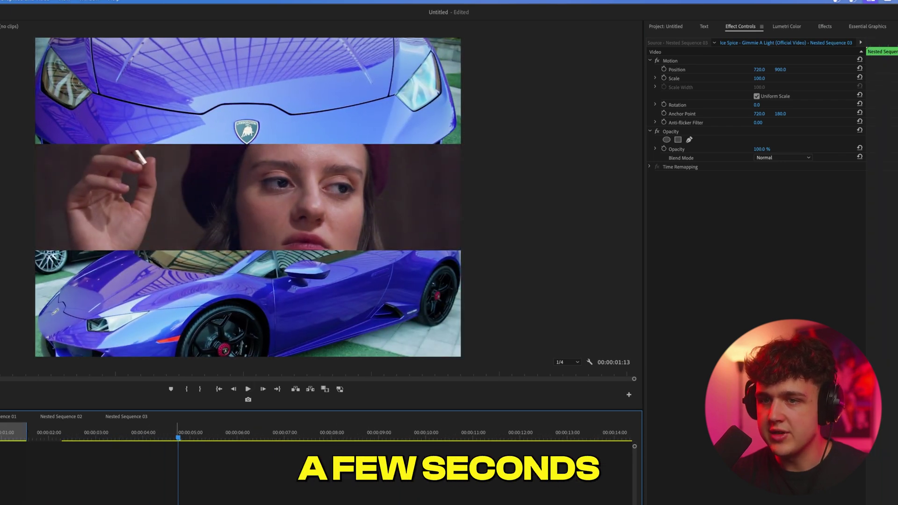
# Step: Cut all three nested clips at about 00:00:04:15, delete the remainders, and return to the start of the clips
pyautogui.press('c')
pyautogui.click(361, 327)
pyautogui.click(362, 337)
pyautogui.click(363, 348)
pyautogui.moveTo(393, 306); pyautogui.dragTo(374, 351)
pyautogui.press('Delete')
pyautogui.click(62, 437)
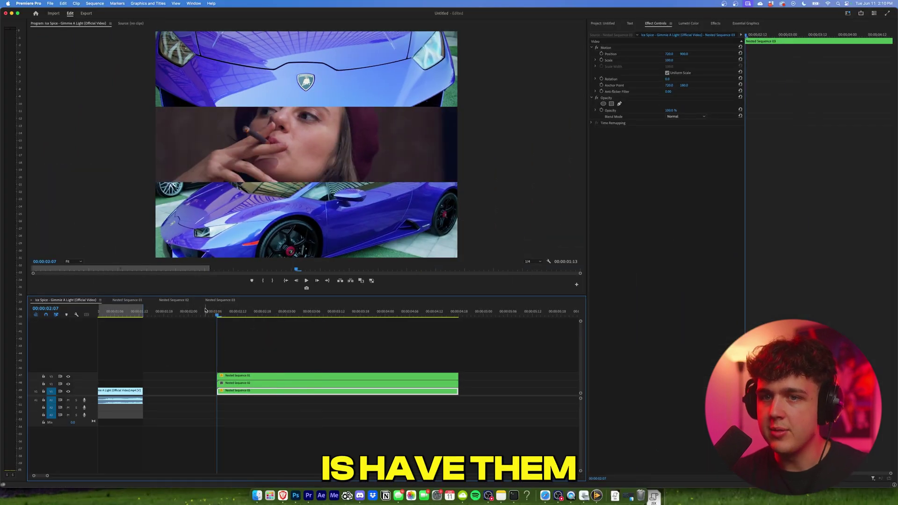
# Step: Find the Transform effect and apply it to the middle nested clip, Nested Sequence 02
pyautogui.moveTo(205, 310); pyautogui.dragTo(97, 314)
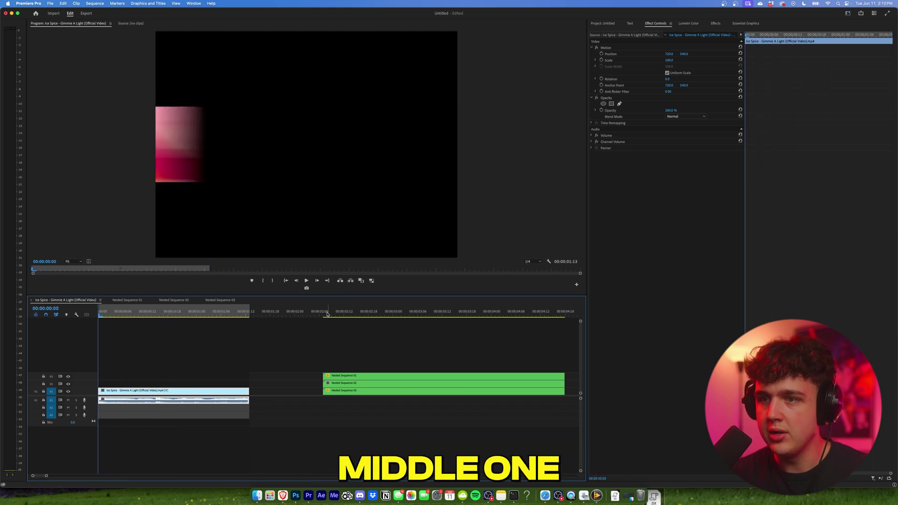
pyautogui.click(328, 313)
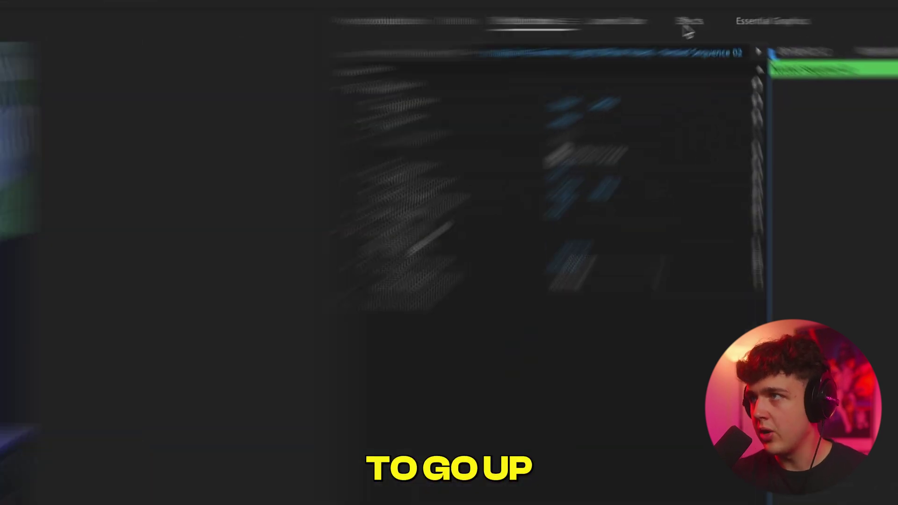
pyautogui.click(715, 23)
pyautogui.click(615, 30)
pyautogui.write('tr')
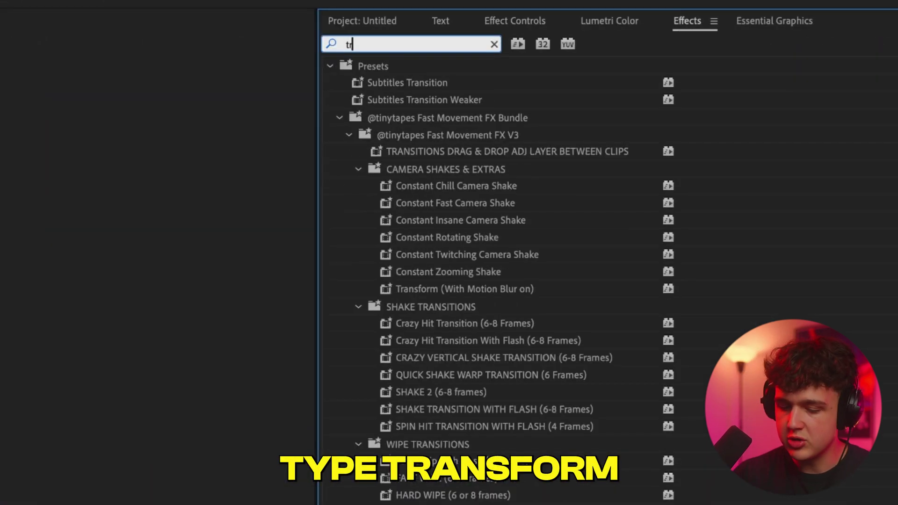
pyautogui.write('ansform')
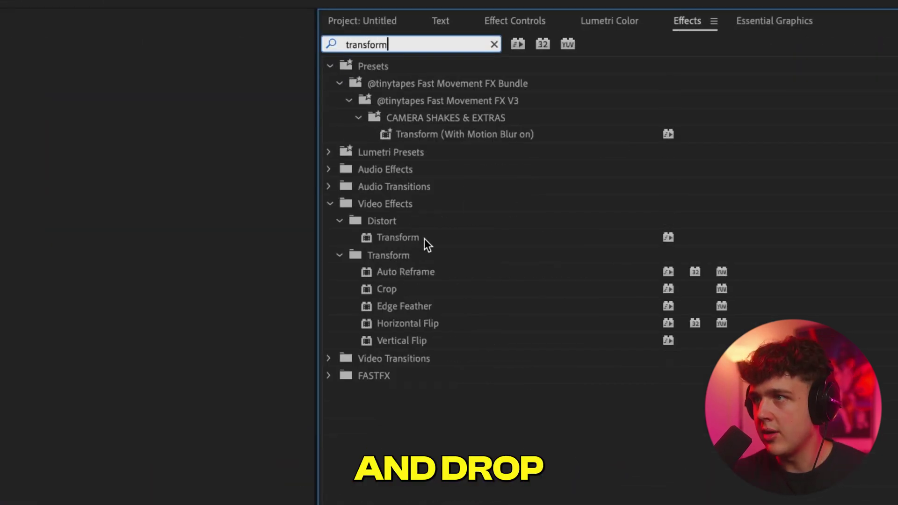
pyautogui.moveTo(397, 238); pyautogui.dragTo(383, 388)
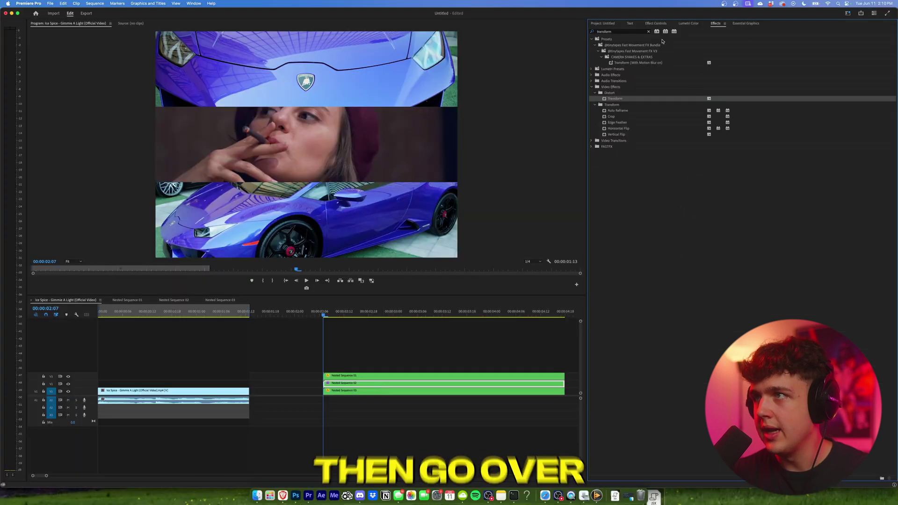
# Step: Keyframe the Transform position of Nested Sequence 02 from horizontal -723 at its start to the default position two frames in
pyautogui.click(655, 23)
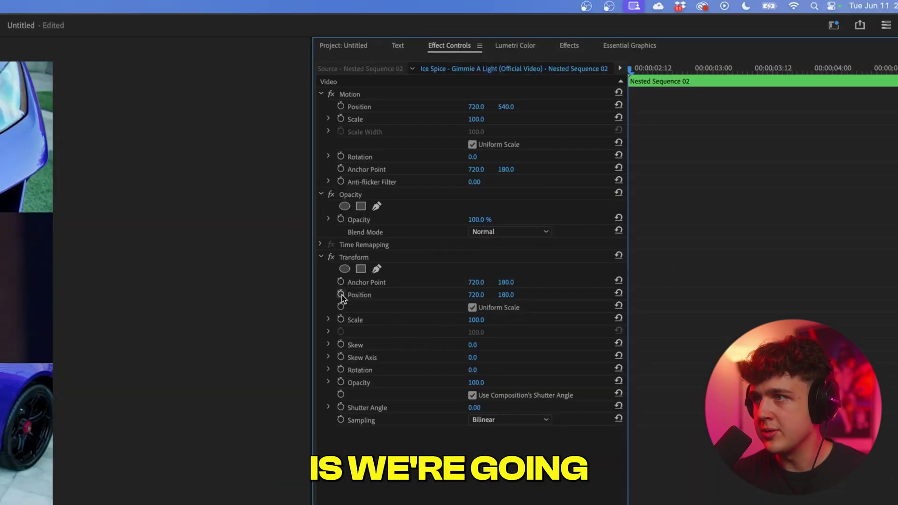
pyautogui.click(341, 294)
pyautogui.moveTo(476, 295); pyautogui.dragTo(155, 294)
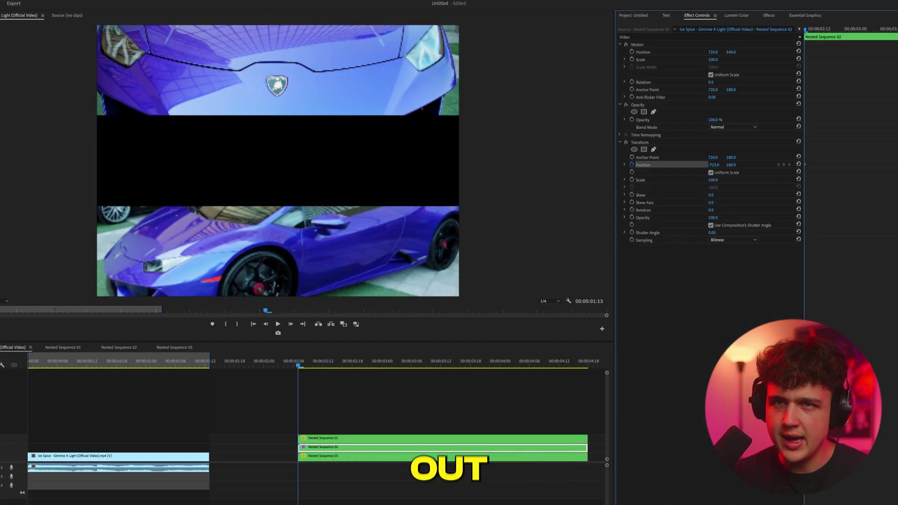
pyautogui.moveTo(805, 29); pyautogui.dragTo(809, 28)
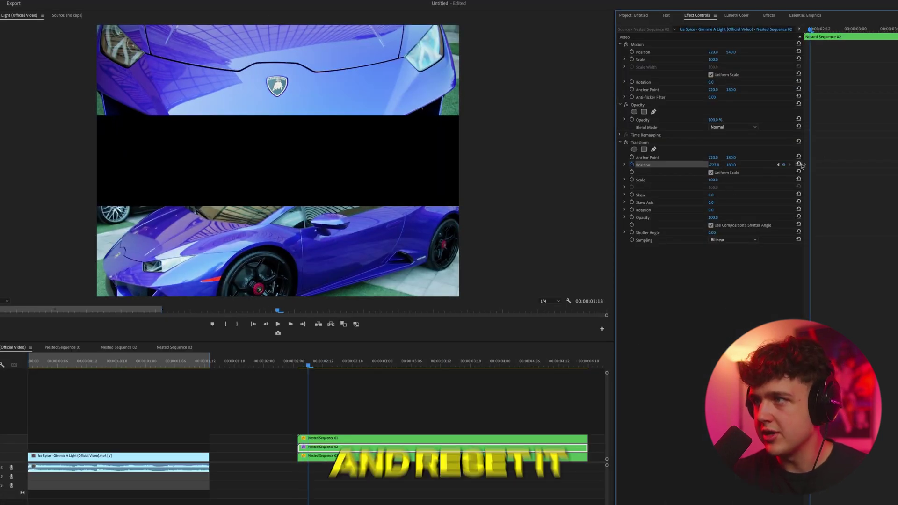
pyautogui.click(799, 164)
pyautogui.moveTo(293, 367); pyautogui.dragTo(304, 367)
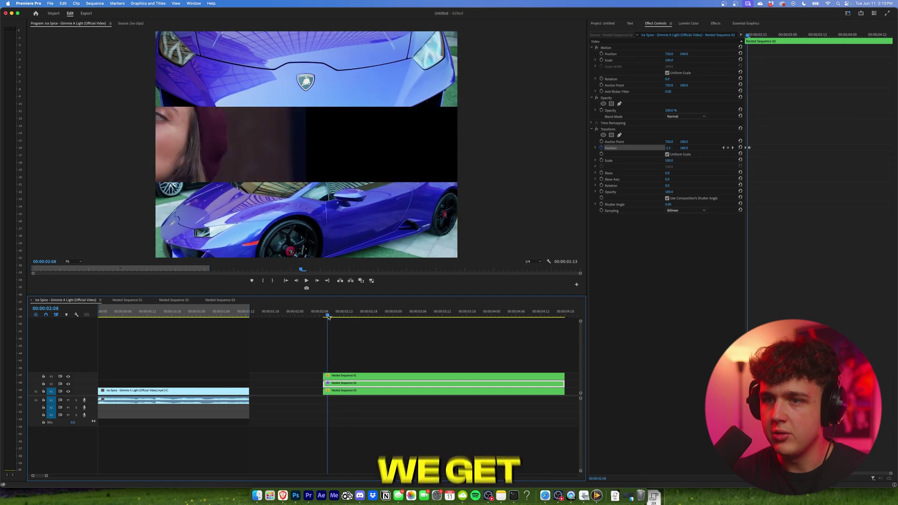
pyautogui.moveTo(328, 316); pyautogui.dragTo(328, 318)
# Step: Turn off Use Composition's Shutter Angle in the middle clip's Transform effect and raise its shutter angle for motion blur
pyautogui.click(103, 314)
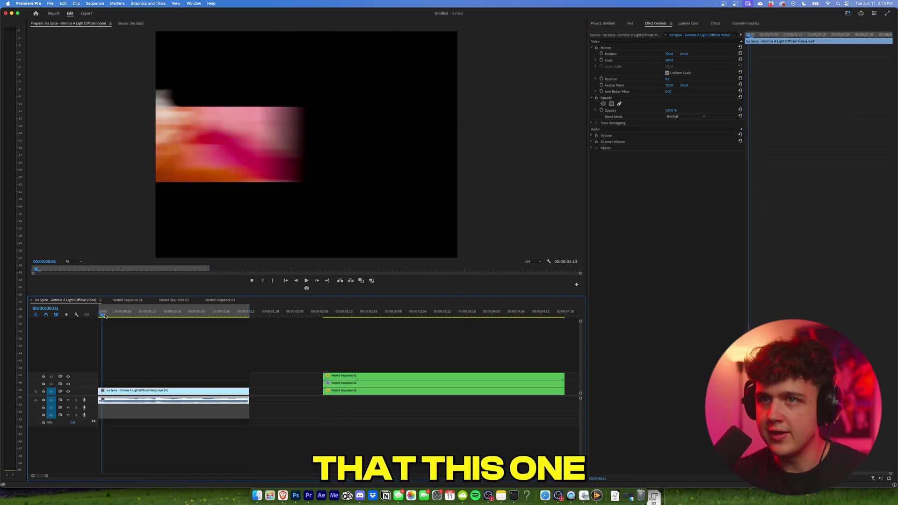
pyautogui.click(327, 316)
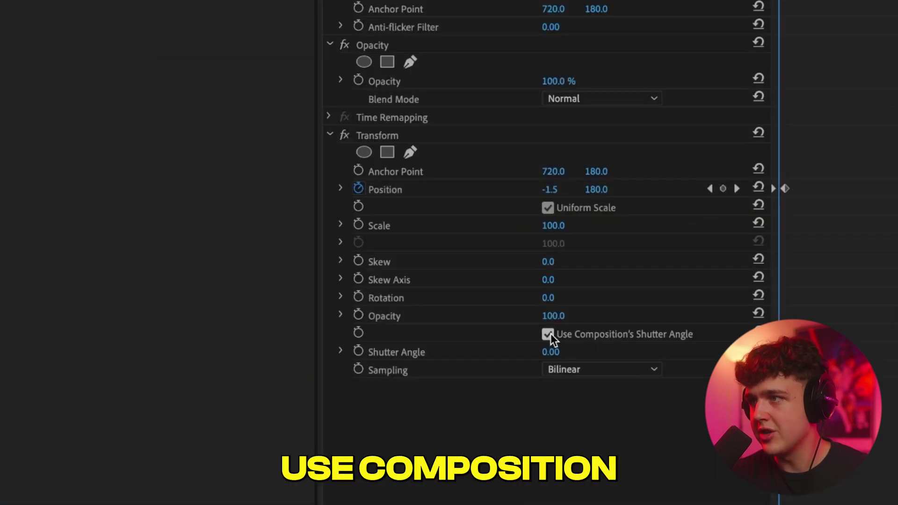
pyautogui.click(549, 335)
pyautogui.moveTo(550, 352)
pyautogui.mouseDown()
pyautogui.moveTo(613, 351)
pyautogui.moveTo(551, 352)
pyautogui.mouseUp()
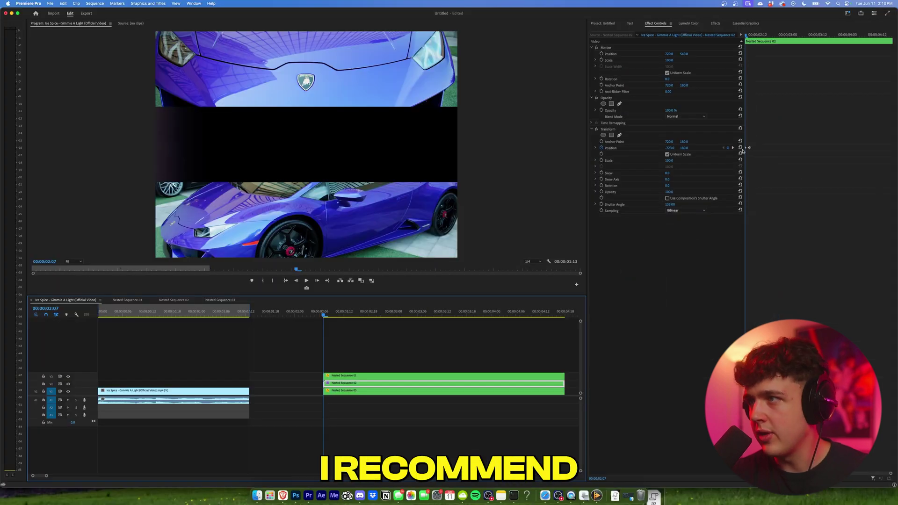
# Step: Move the middle clip's ending position keyframe a few frames further out and compare the slide-in with the reference clip
pyautogui.moveTo(749, 148); pyautogui.dragTo(754, 148)
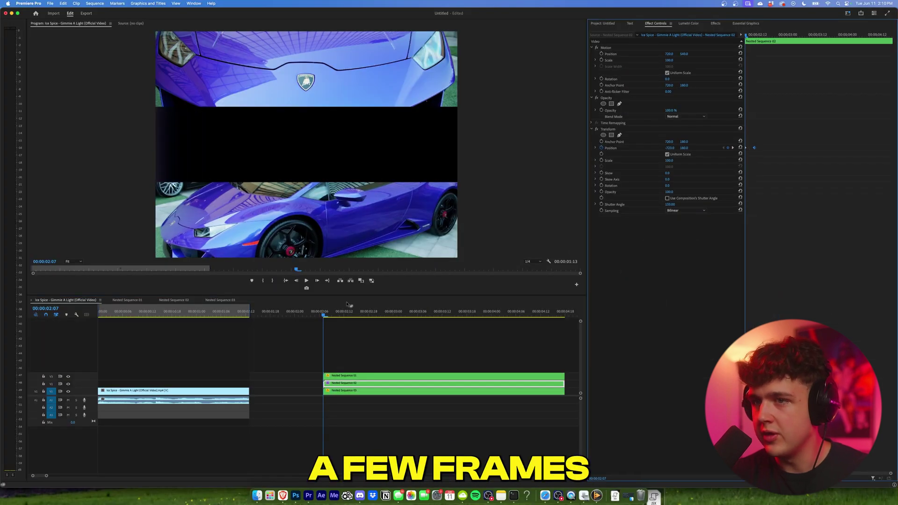
pyautogui.moveTo(324, 314)
pyautogui.mouseDown()
pyautogui.moveTo(315, 315)
pyautogui.moveTo(341, 316)
pyautogui.moveTo(317, 316)
pyautogui.mouseUp()
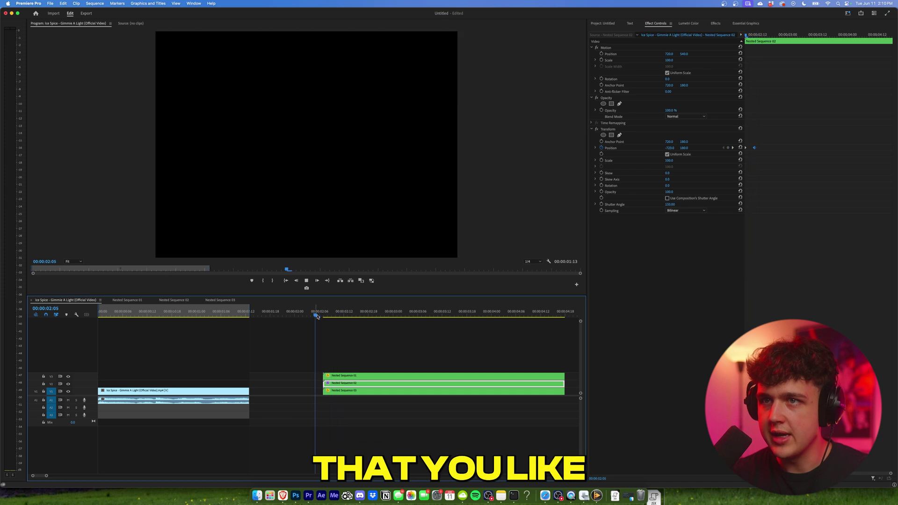
pyautogui.click(342, 316)
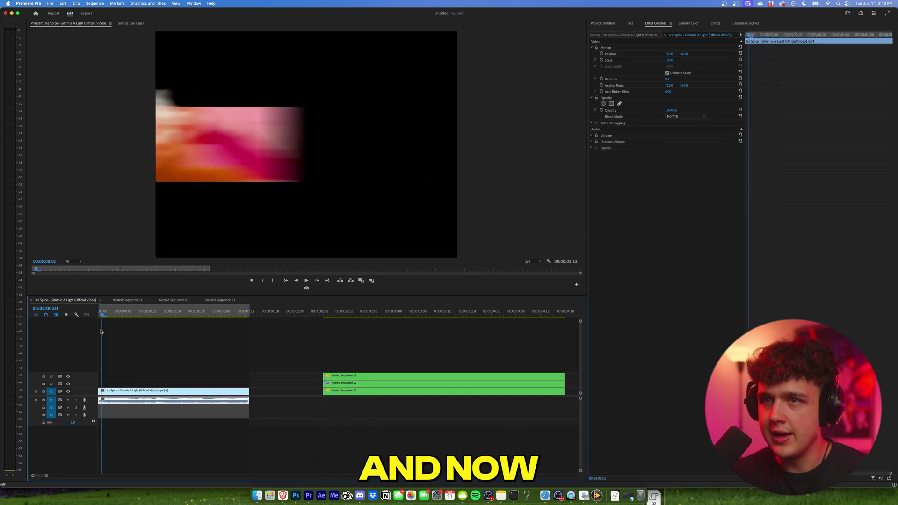
pyautogui.moveTo(100, 332)
pyautogui.mouseDown()
pyautogui.moveTo(145, 335)
pyautogui.moveTo(97, 340)
pyautogui.mouseUp()
pyautogui.click(326, 311)
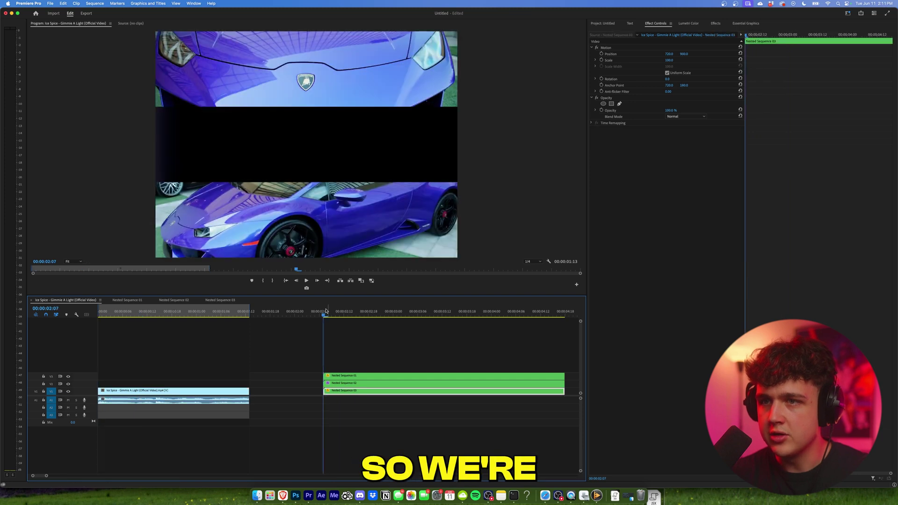
# Step: Add the Transform effect to the bottom clip, Nested Sequence 03, with Use Composition's Shutter Angle off and the shutter angle at 133
pyautogui.moveTo(326, 312); pyautogui.dragTo(340, 311)
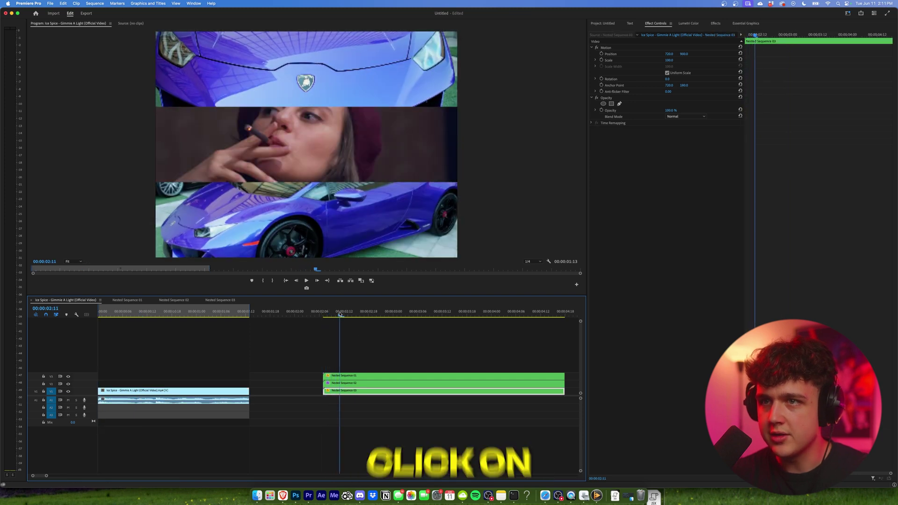
pyautogui.click(716, 24)
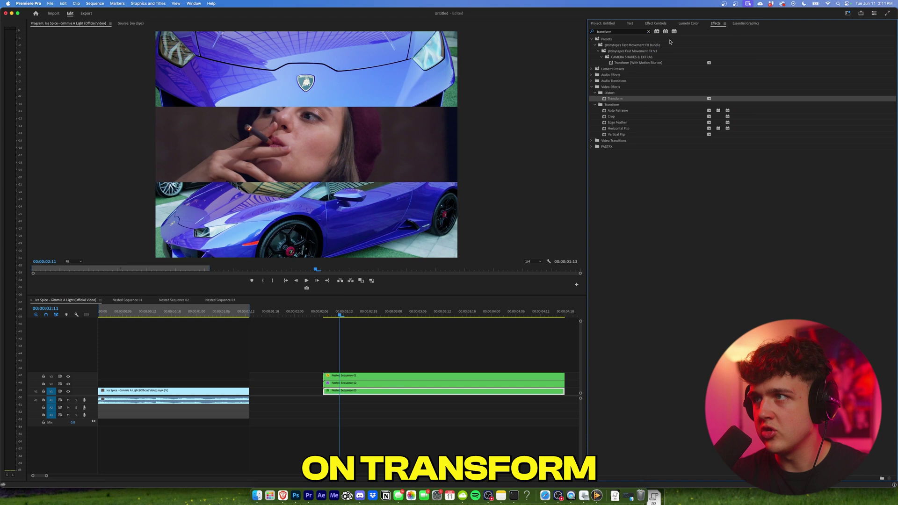
pyautogui.click(655, 24)
pyautogui.click(668, 198)
pyautogui.click(669, 204)
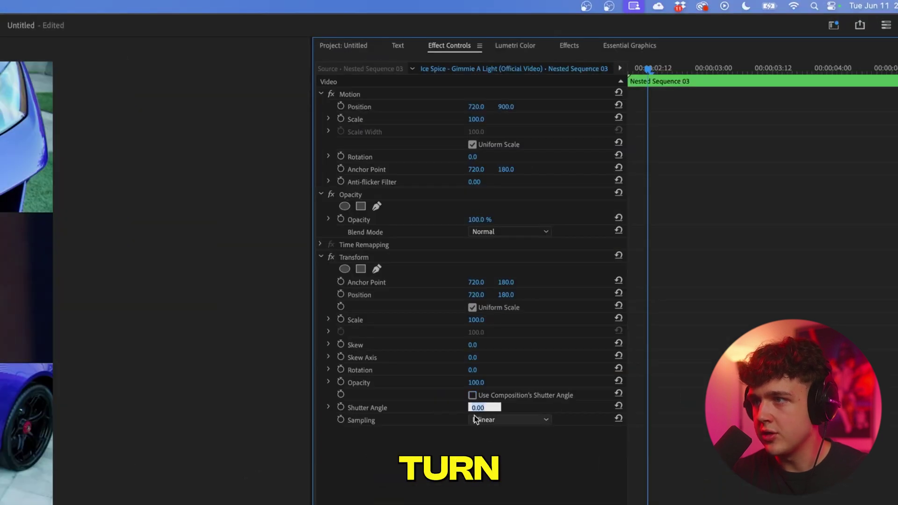
pyautogui.write('133')
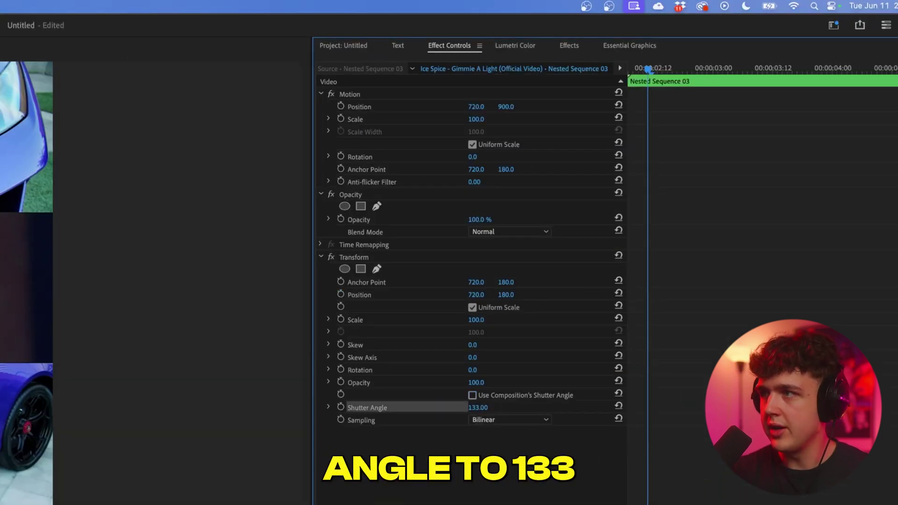
# Step: Keyframe the bottom clip's Transform position from off-screen right at 02:11 to the default position five frames further on, and preview it
pyautogui.click(341, 294)
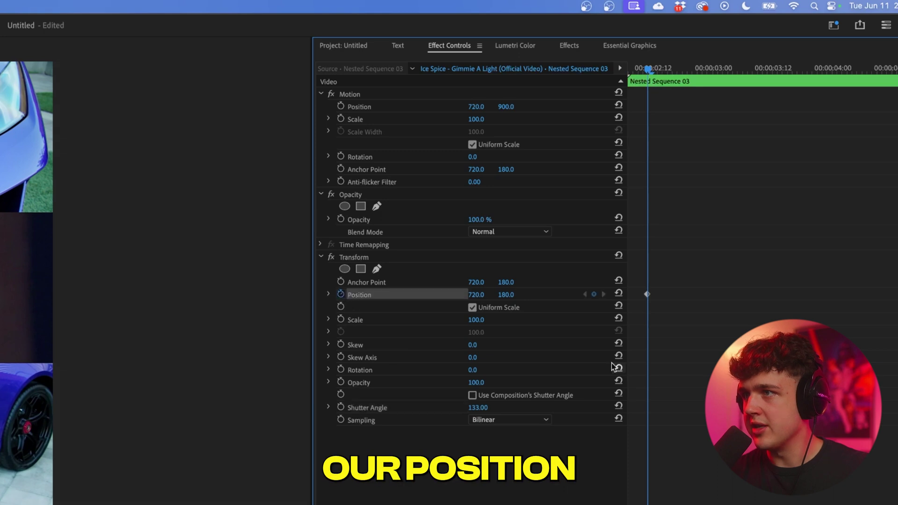
pyautogui.moveTo(475, 295); pyautogui.dragTo(806, 295)
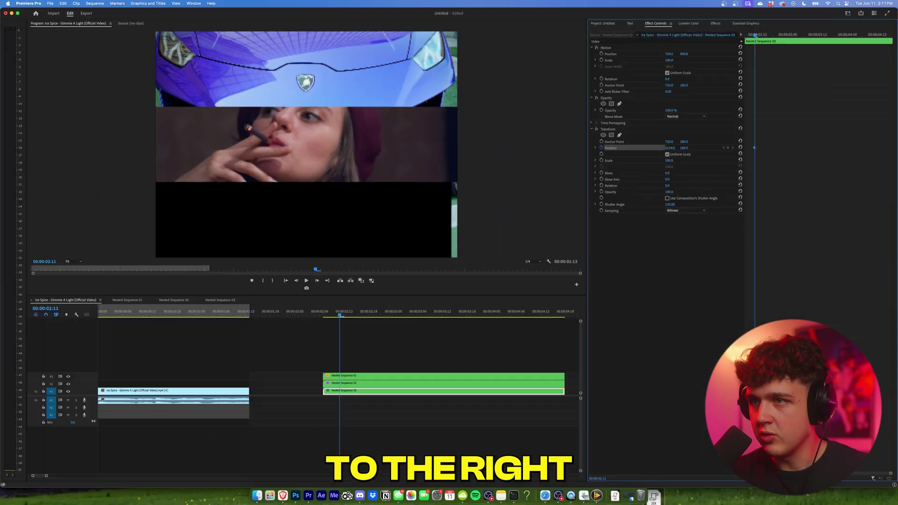
pyautogui.moveTo(670, 147); pyautogui.dragTo(583, 148)
pyautogui.press('Right')
pyautogui.press('Right')
pyautogui.press('Right')
pyautogui.press('Right')
pyautogui.press('Right')
pyautogui.moveTo(325, 311)
pyautogui.mouseDown()
pyautogui.moveTo(380, 311)
pyautogui.moveTo(324, 311)
pyautogui.mouseUp()
pyautogui.press('space')
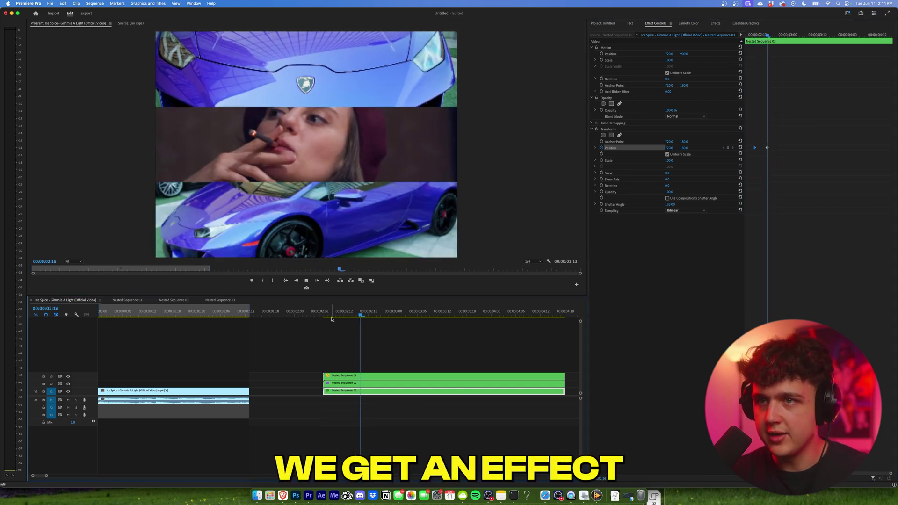
pyautogui.press('space')
# Step: Copy the middle clip's effects and paste only the Transform attributes onto the top clip, Nested Sequence 01
pyautogui.click(340, 313)
pyautogui.click(356, 383)
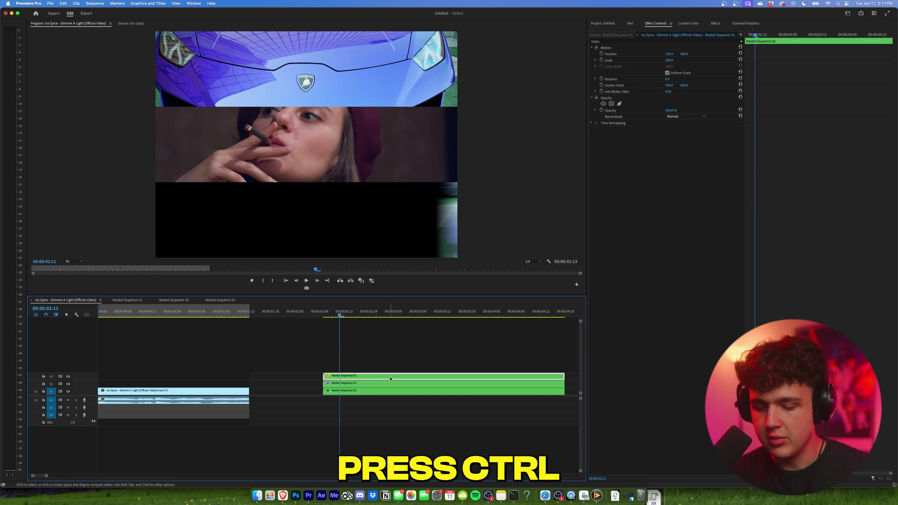
pyautogui.press('alt+super+v')
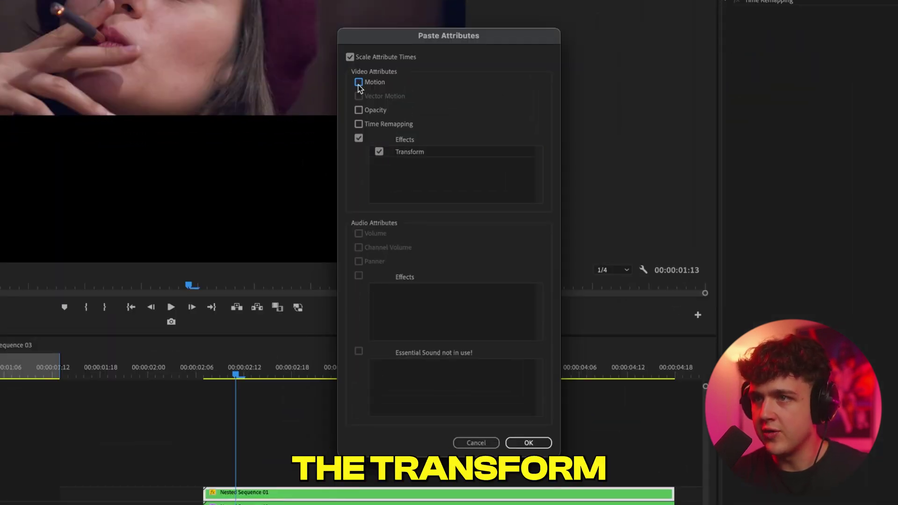
pyautogui.click(537, 449)
# Step: Shift the top clip's Transform position keyframes to start at 02:16, after the bottom strip's slide-in, and play back the sequence
pyautogui.moveTo(342, 313)
pyautogui.mouseDown()
pyautogui.moveTo(329, 313)
pyautogui.moveTo(347, 317)
pyautogui.mouseUp()
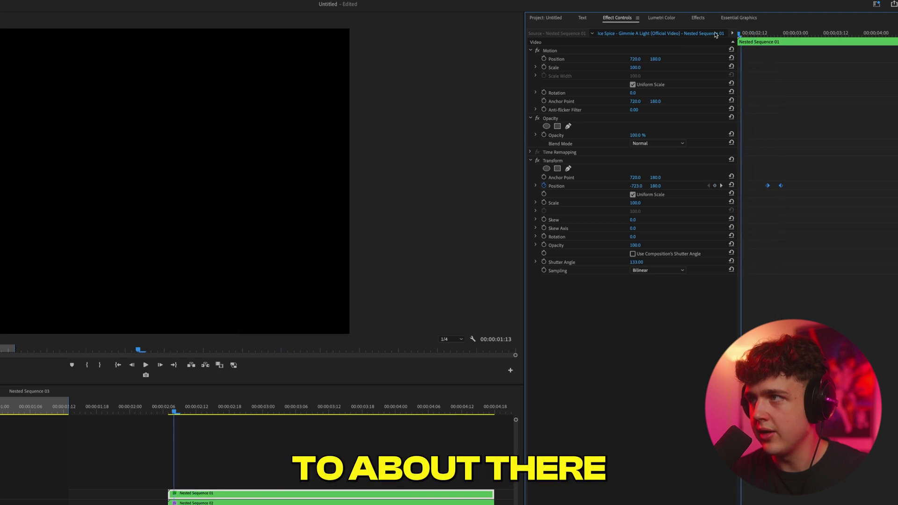
pyautogui.click(163, 407)
pyautogui.press('space')
pyautogui.click(165, 407)
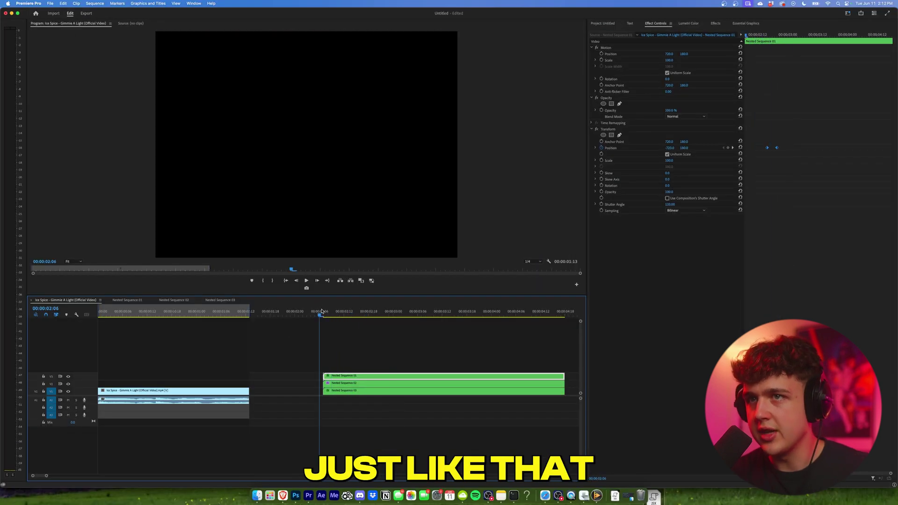
pyautogui.press('space')
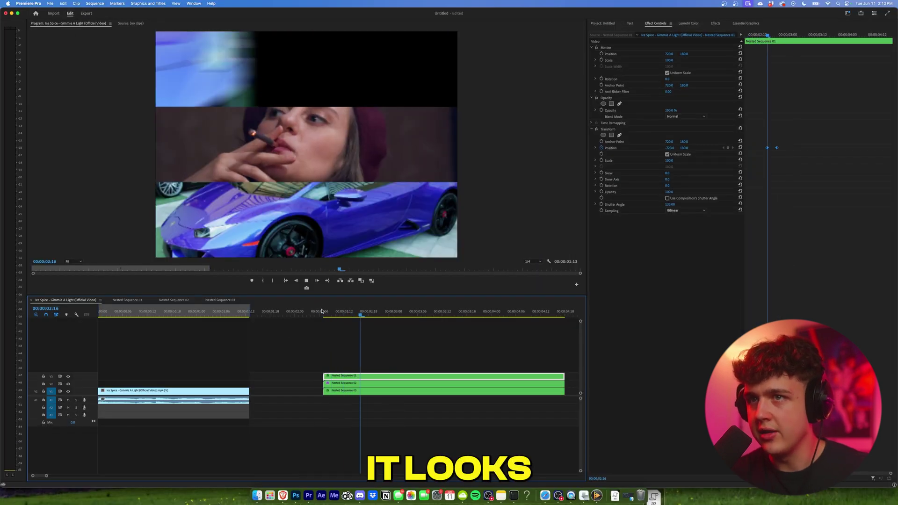
pyautogui.press('space')
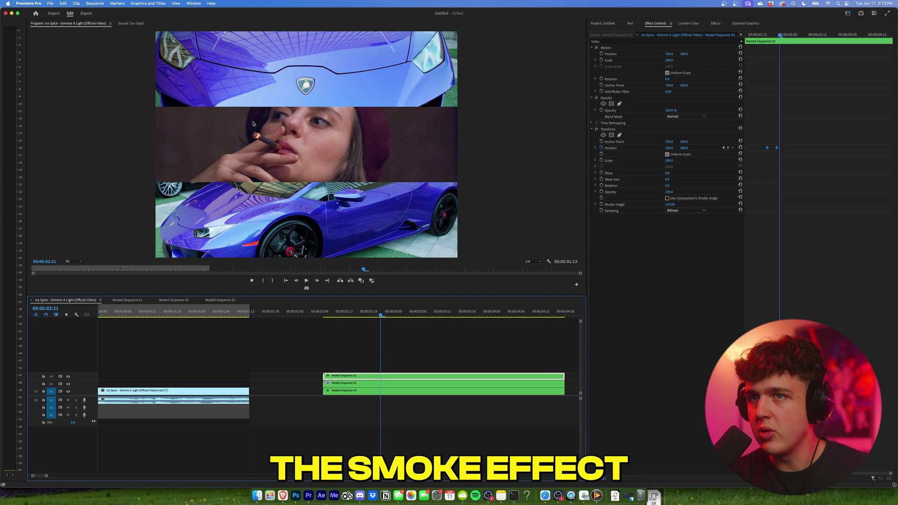
# Step: Switch to Brave to find a cigarette smoke overlay video on YouTube, and download only that video with 4K Video Downloader+
pyautogui.click(283, 497)
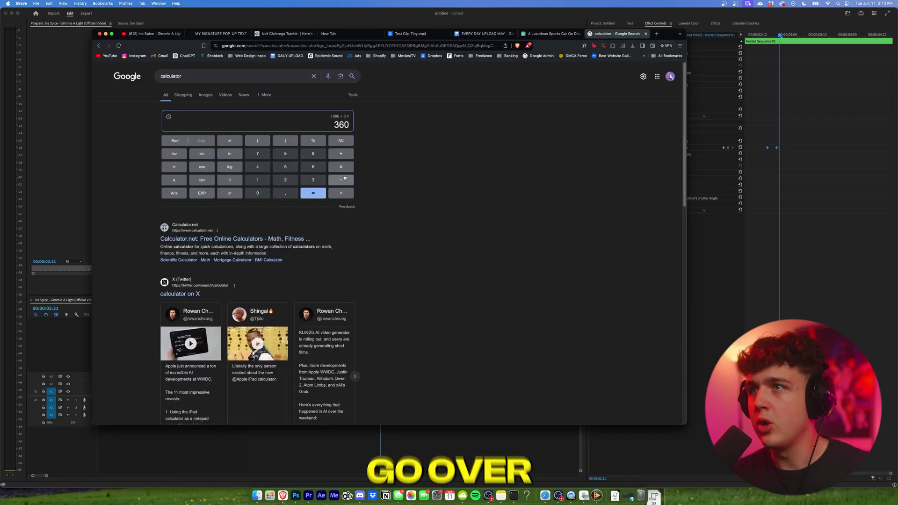
pyautogui.click(656, 33)
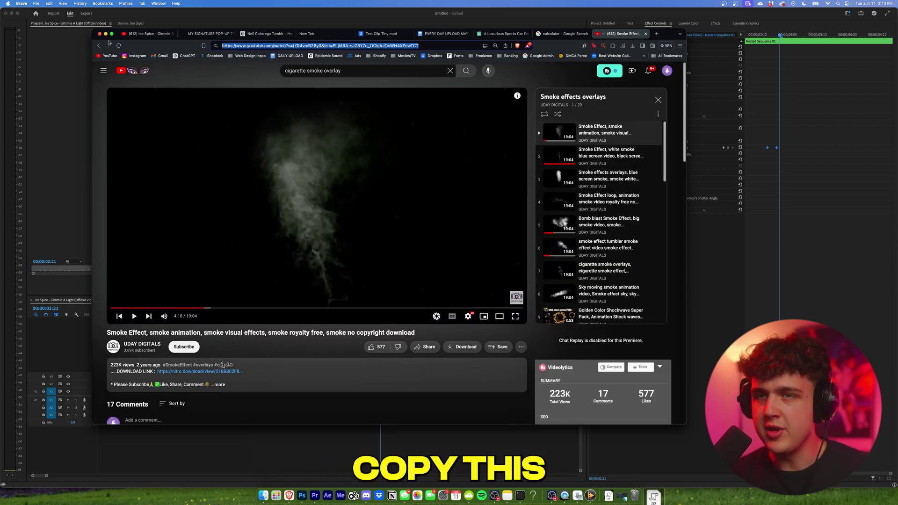
pyautogui.click(469, 495)
pyautogui.click(538, 25)
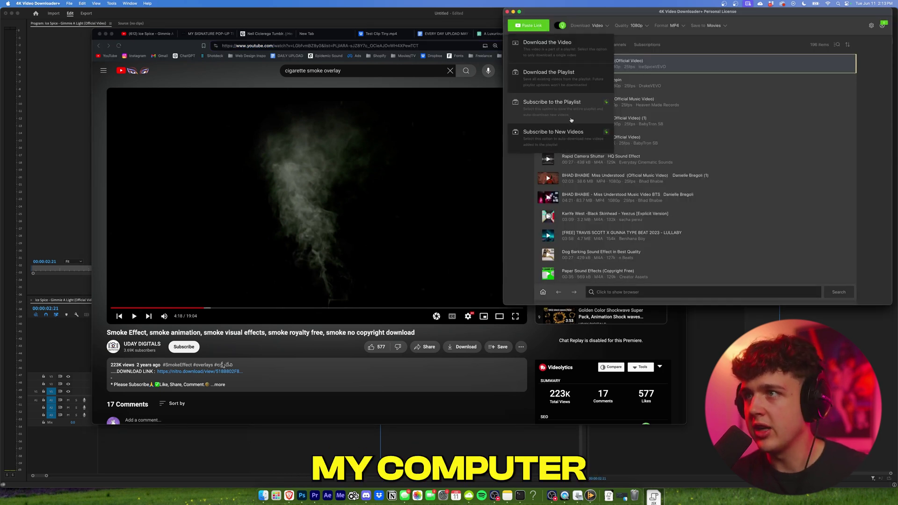
pyautogui.click(540, 45)
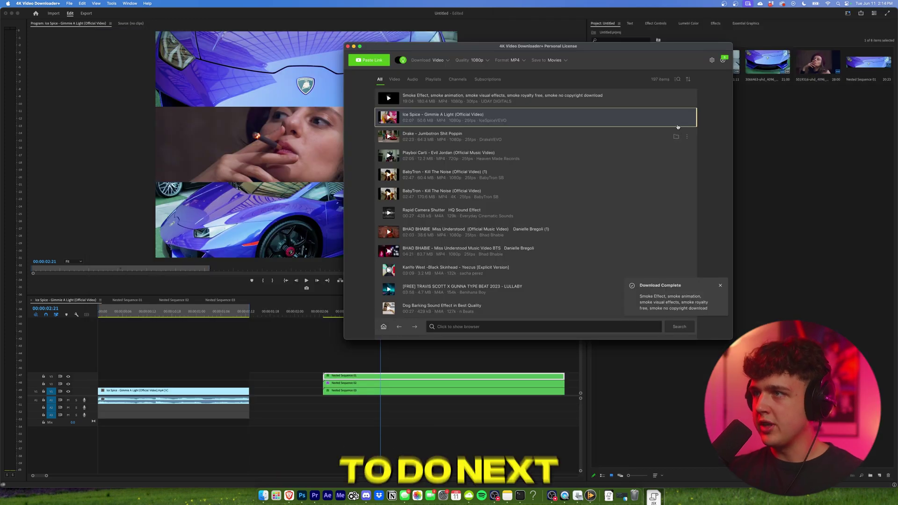
# Step: Import the downloaded Smoke Effect file from its folder into the Premiere Pro project and open it in the source monitor
pyautogui.click(676, 98)
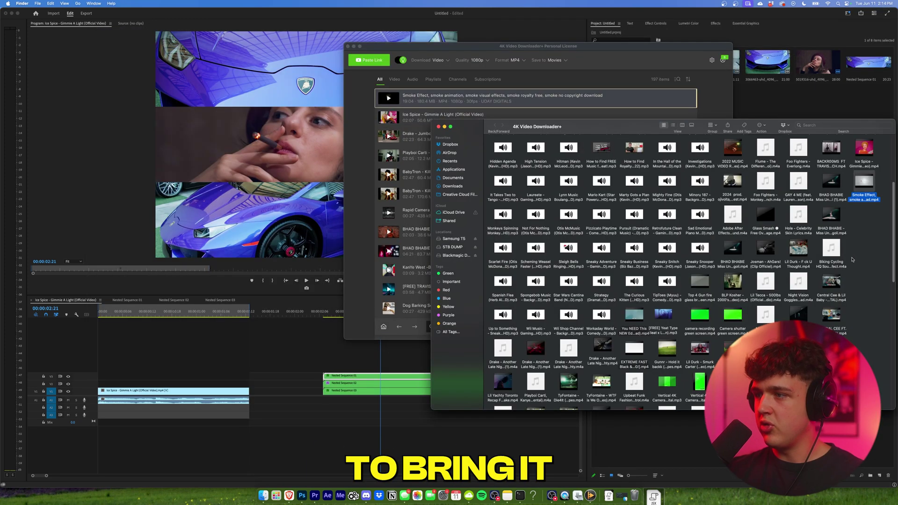
pyautogui.moveTo(860, 111); pyautogui.dragTo(804, 88)
pyautogui.doubleClick(709, 101)
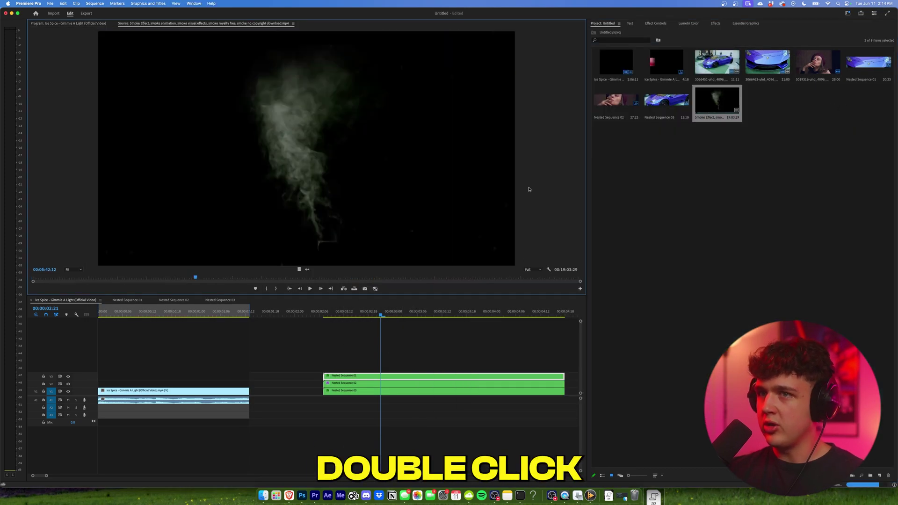
# Step: Set an in point near the beginning of the smoke clip and place its video on the track above the three nested clips
pyautogui.moveTo(208, 275)
pyautogui.mouseDown()
pyautogui.moveTo(95, 283)
pyautogui.moveTo(105, 283)
pyautogui.mouseUp()
pyautogui.press('i')
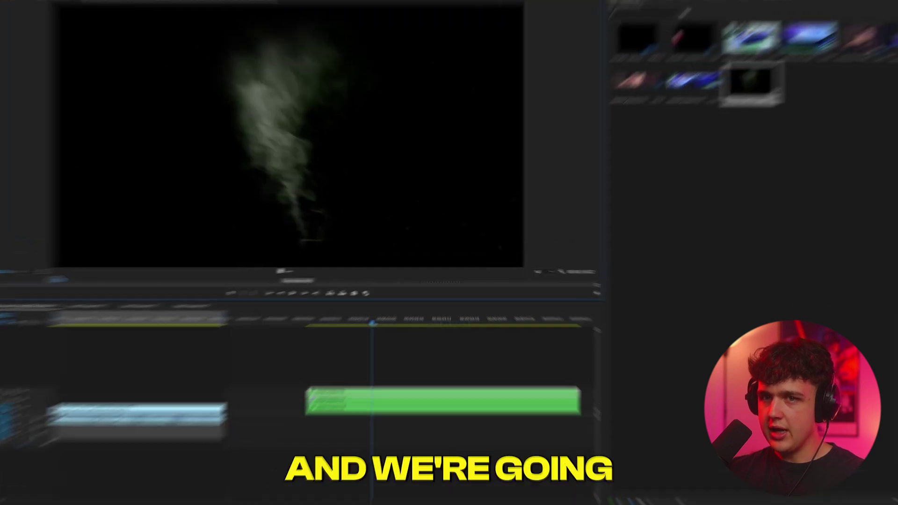
pyautogui.moveTo(281, 272); pyautogui.dragTo(308, 382)
# Step: Set the smoke clip's opacity blend mode to Screen
pyautogui.click(354, 322)
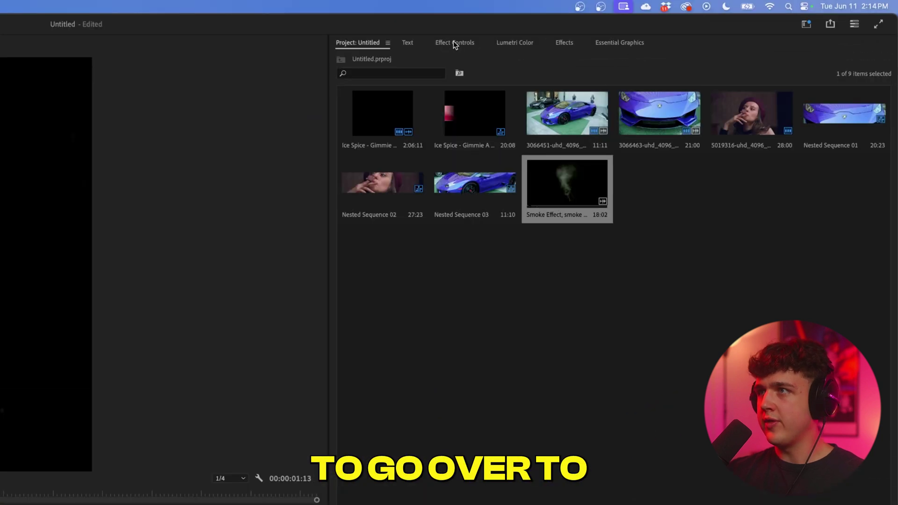
pyautogui.click(652, 22)
pyautogui.click(482, 215)
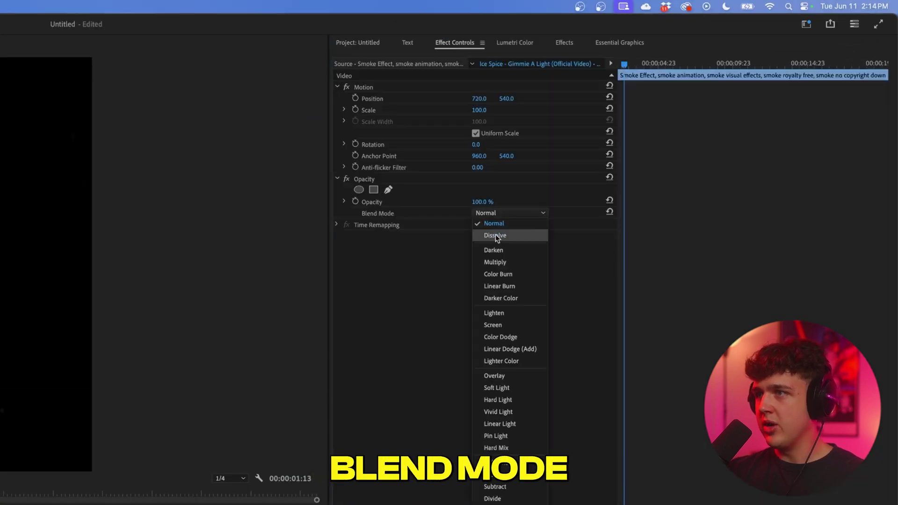
pyautogui.click(505, 326)
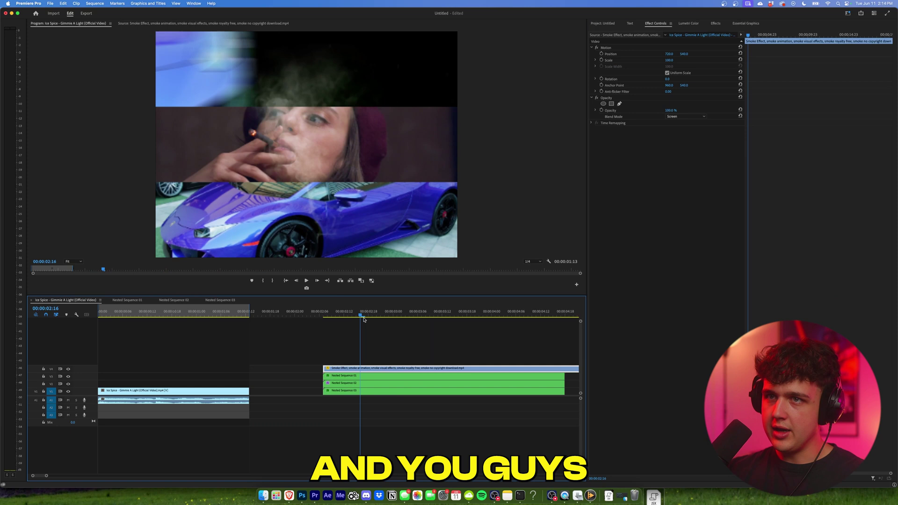
# Step: Scale the smoke overlay to 43 over the cigarette tip and adjust its Lumetri tint to 39.7, exposure to 4.2 and a warmer temperature
pyautogui.click(330, 318)
pyautogui.moveTo(330, 318); pyautogui.dragTo(341, 320)
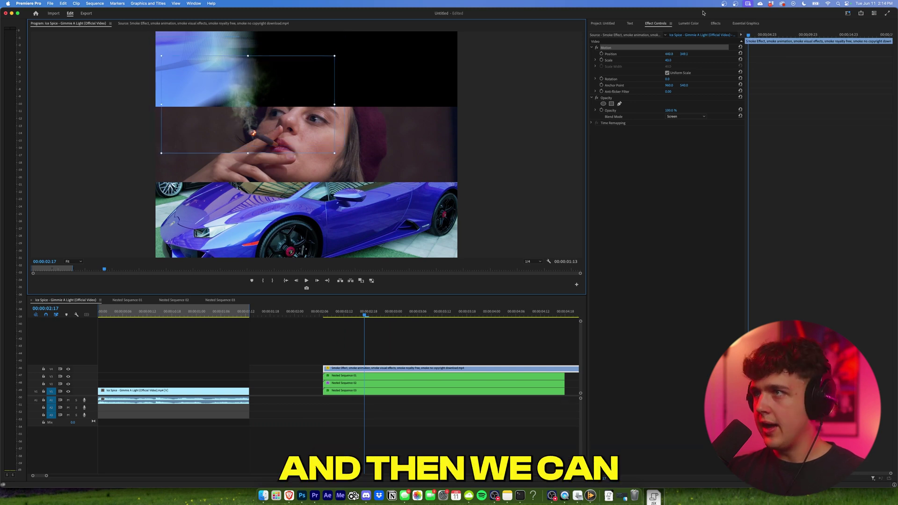
pyautogui.click(689, 23)
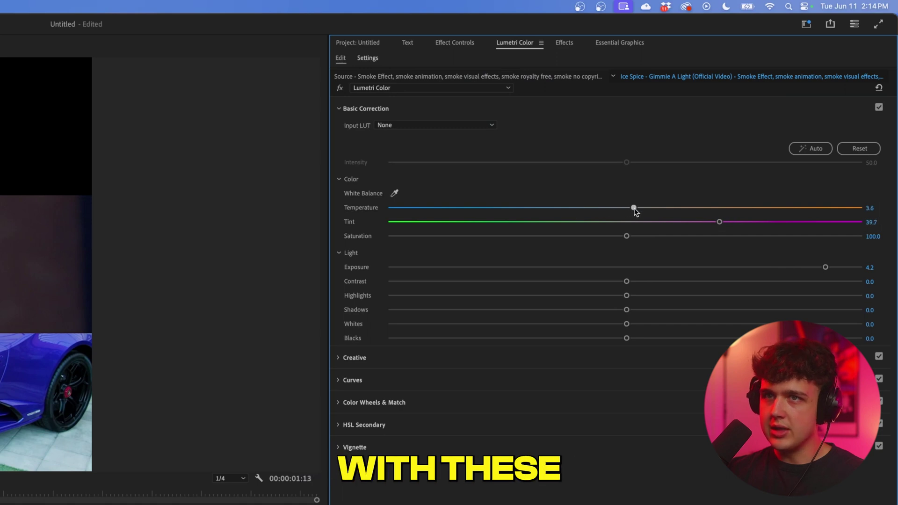
pyautogui.moveTo(634, 211); pyautogui.dragTo(665, 211)
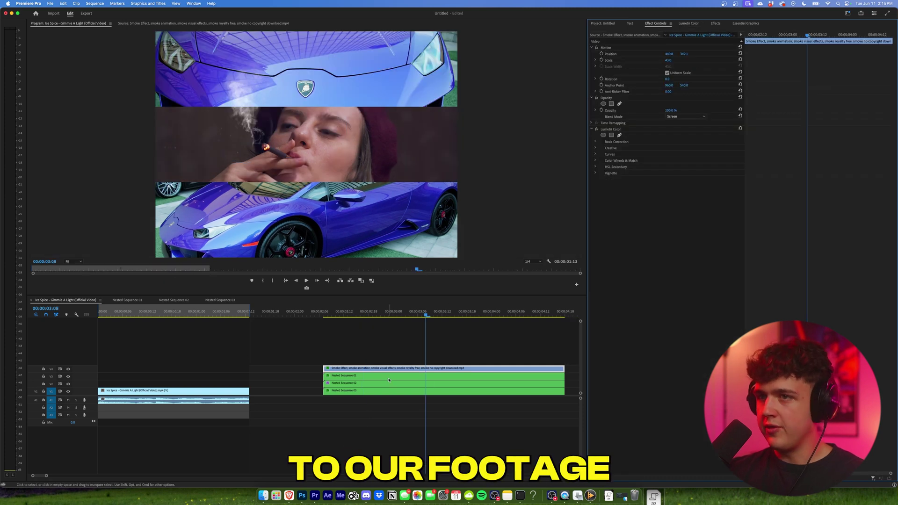
# Step: Copy the Transform effect from Nested Sequence 02 onto the smoke clip and scrub through the slide-in to check it
pyautogui.click(376, 383)
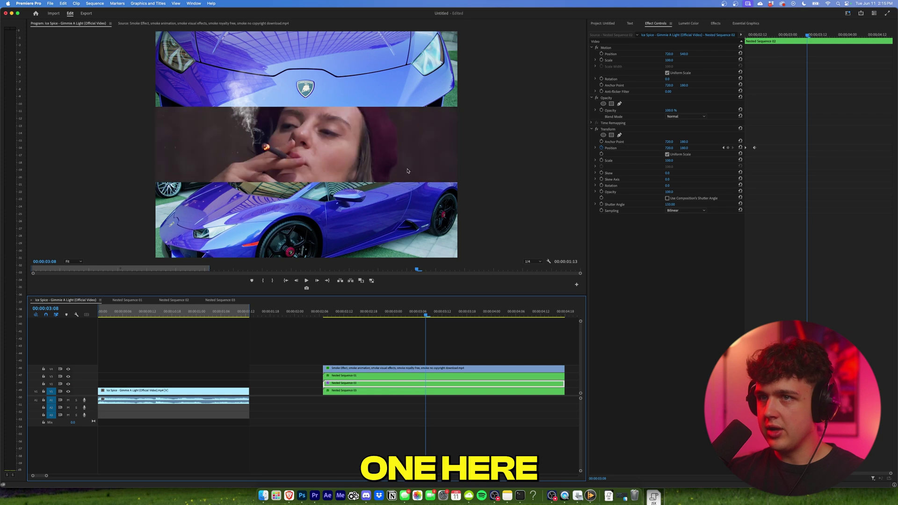
pyautogui.click(444, 368)
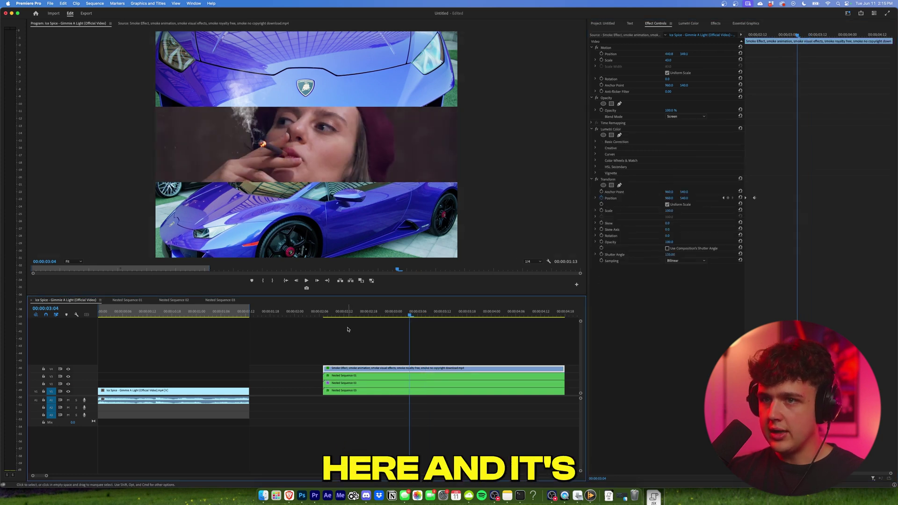
pyautogui.moveTo(328, 312); pyautogui.dragTo(350, 312)
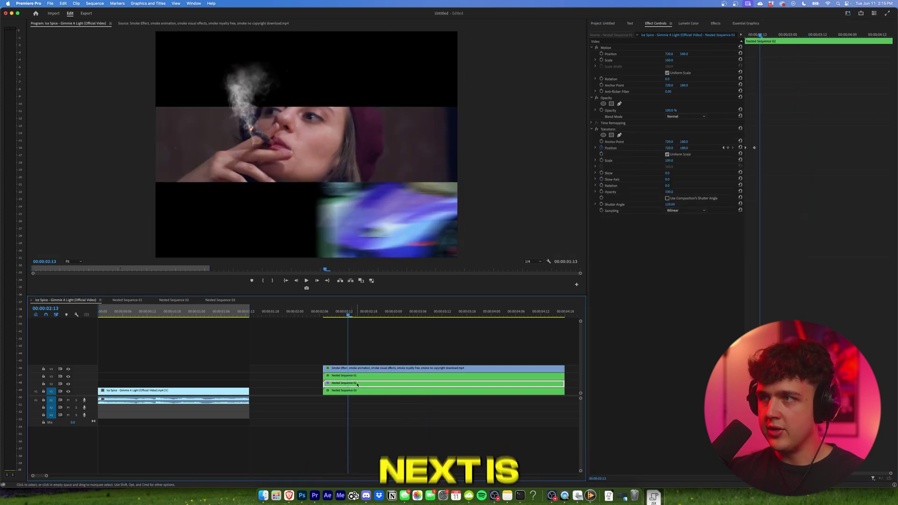
# Step: Keyframe the smoke clip's Motion position and scale from its start, add position keyframes that follow the cigarette, and review the motion
pyautogui.click(357, 368)
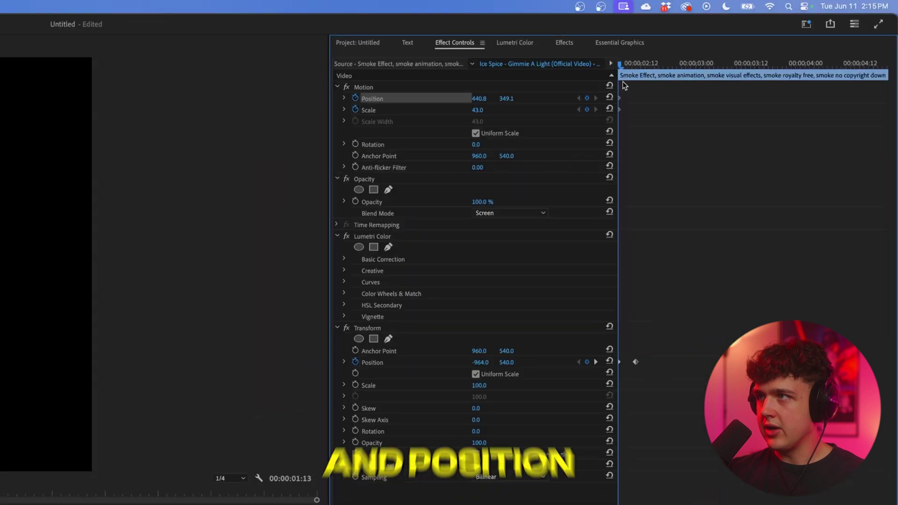
pyautogui.moveTo(623, 65); pyautogui.dragTo(696, 66)
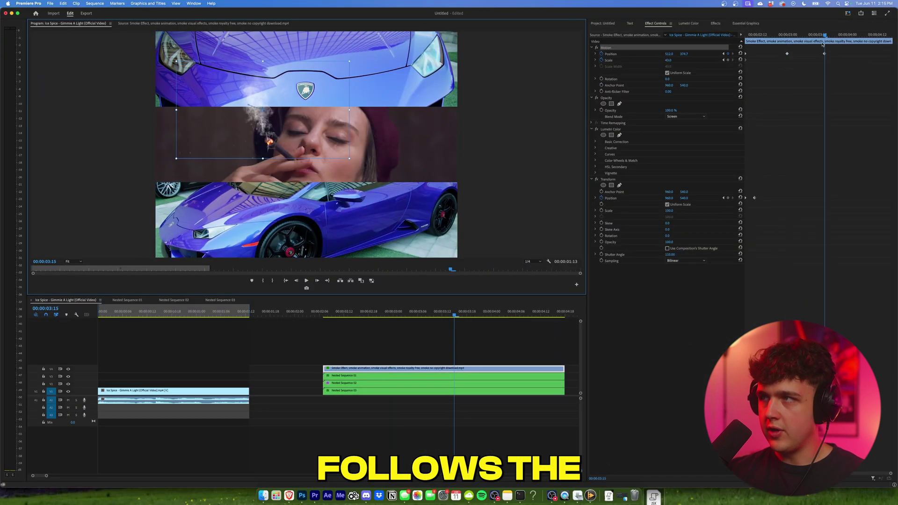
pyautogui.moveTo(763, 65); pyautogui.dragTo(803, 65)
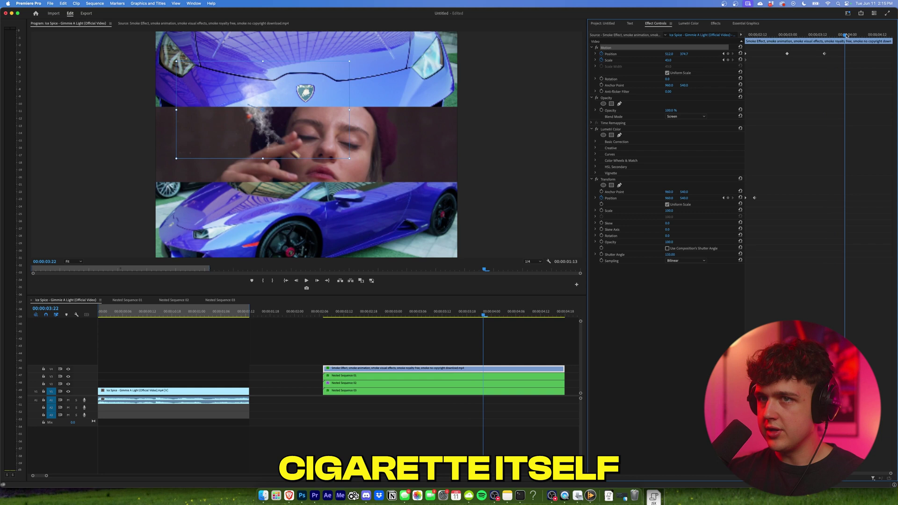
pyautogui.moveTo(846, 36); pyautogui.dragTo(853, 36)
pyautogui.moveTo(262, 117); pyautogui.dragTo(235, 96)
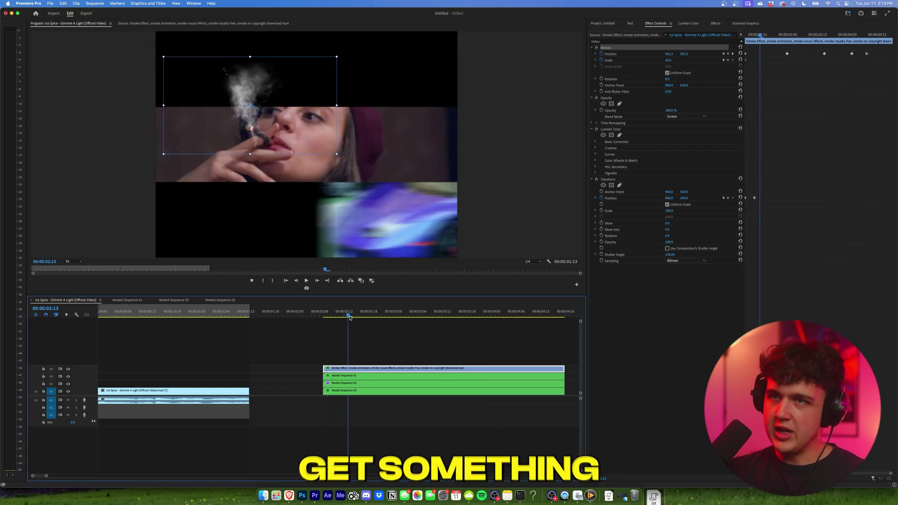
pyautogui.moveTo(350, 319); pyautogui.dragTo(411, 313)
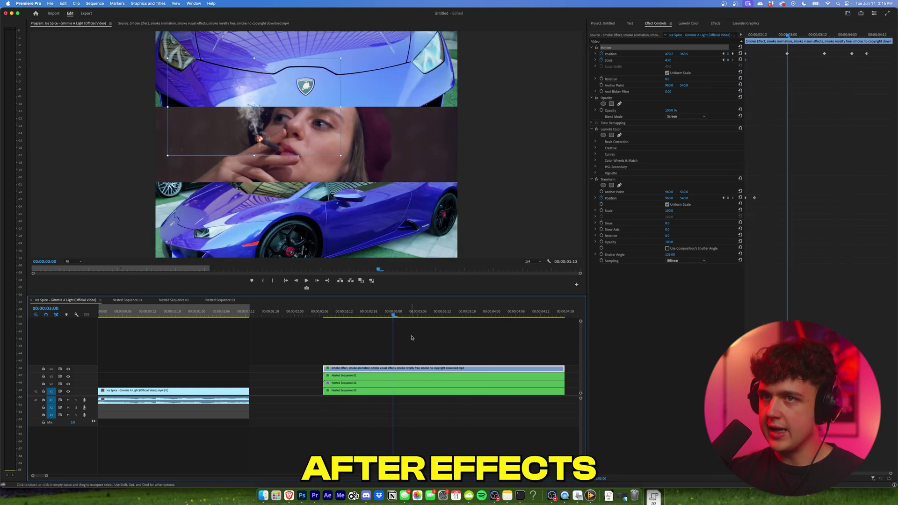
pyautogui.press('space')
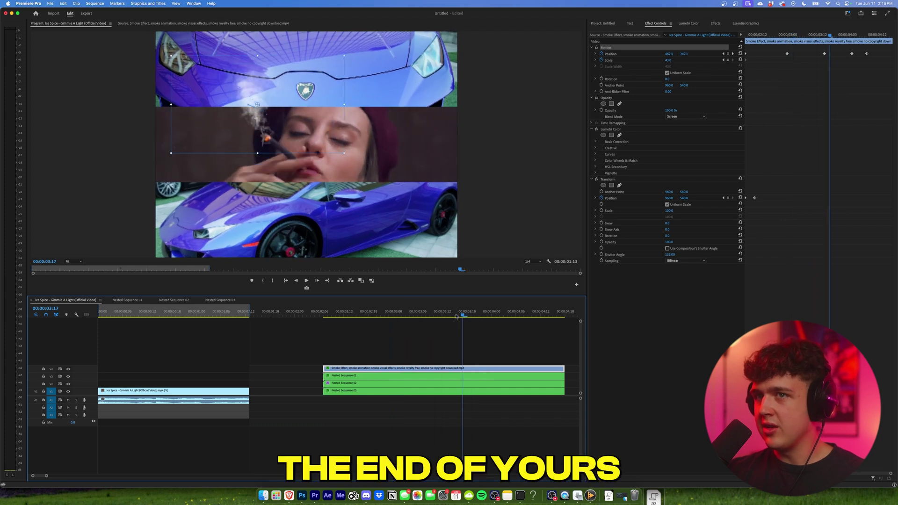
# Step: Scrub and play the original Ice Spice clip and the recreated nested-sequence section to compare their smoke and strip slide-ins
pyautogui.press('-')
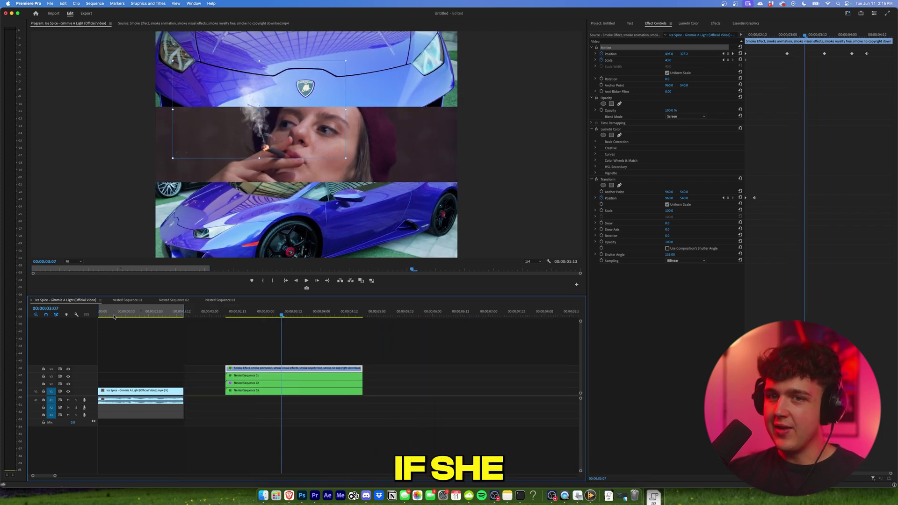
pyautogui.click(130, 319)
pyautogui.moveTo(129, 319); pyautogui.dragTo(160, 326)
pyautogui.press('space')
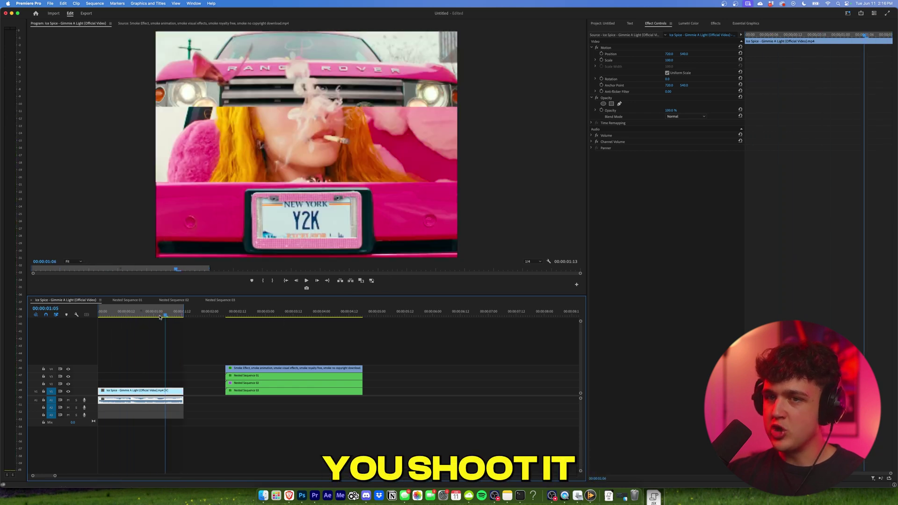
pyautogui.click(106, 320)
pyautogui.click(156, 320)
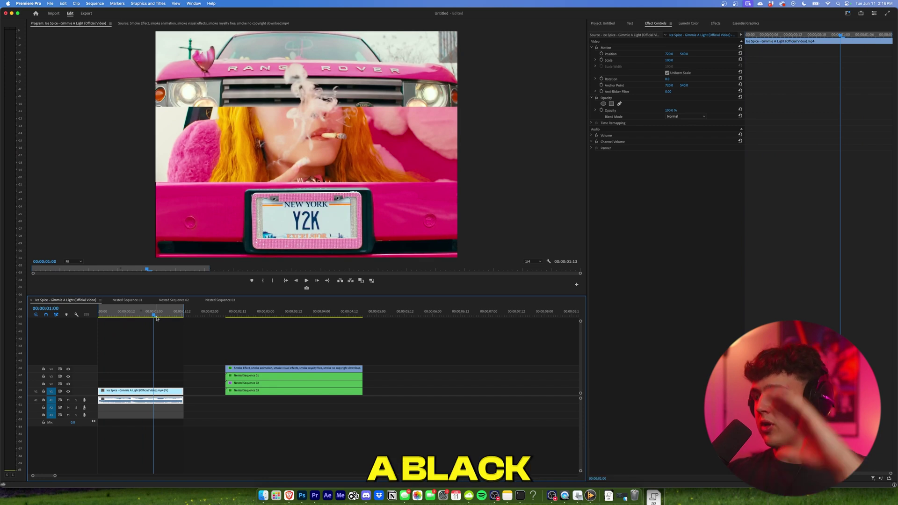
pyautogui.press('space')
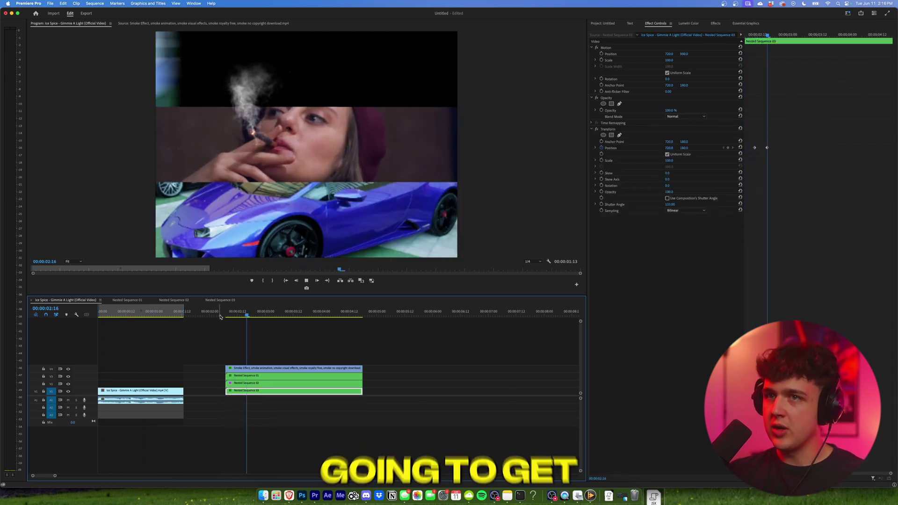
pyautogui.moveTo(224, 315); pyautogui.dragTo(62, 328)
pyautogui.press('space')
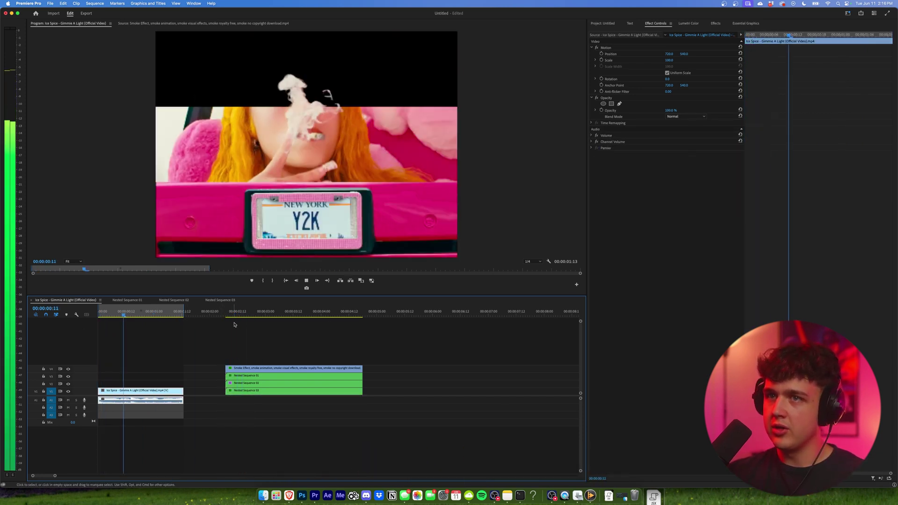
pyautogui.moveTo(226, 313)
pyautogui.mouseDown()
pyautogui.moveTo(252, 316)
pyautogui.moveTo(241, 318)
pyautogui.mouseUp()
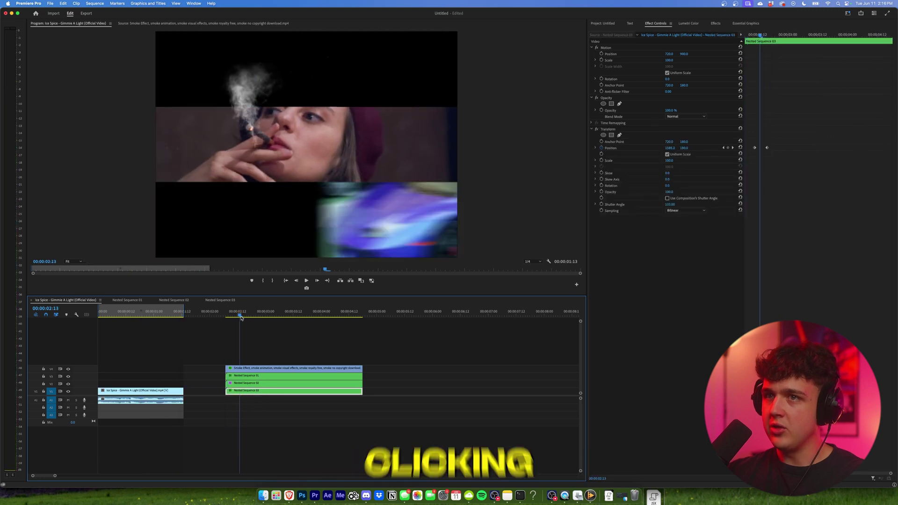